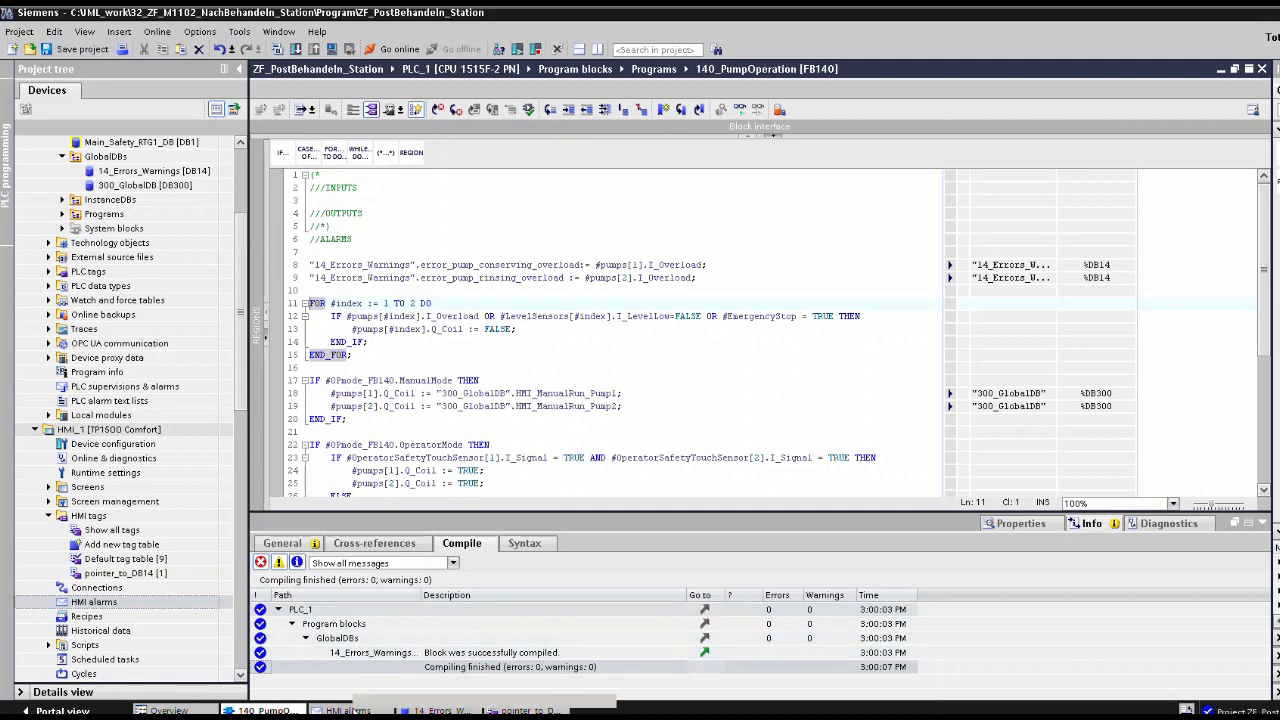
# Open the HMI alarms and widen the Trigger tag column of the discrete alarms to show the full tag names.
pyautogui.click(345, 710)
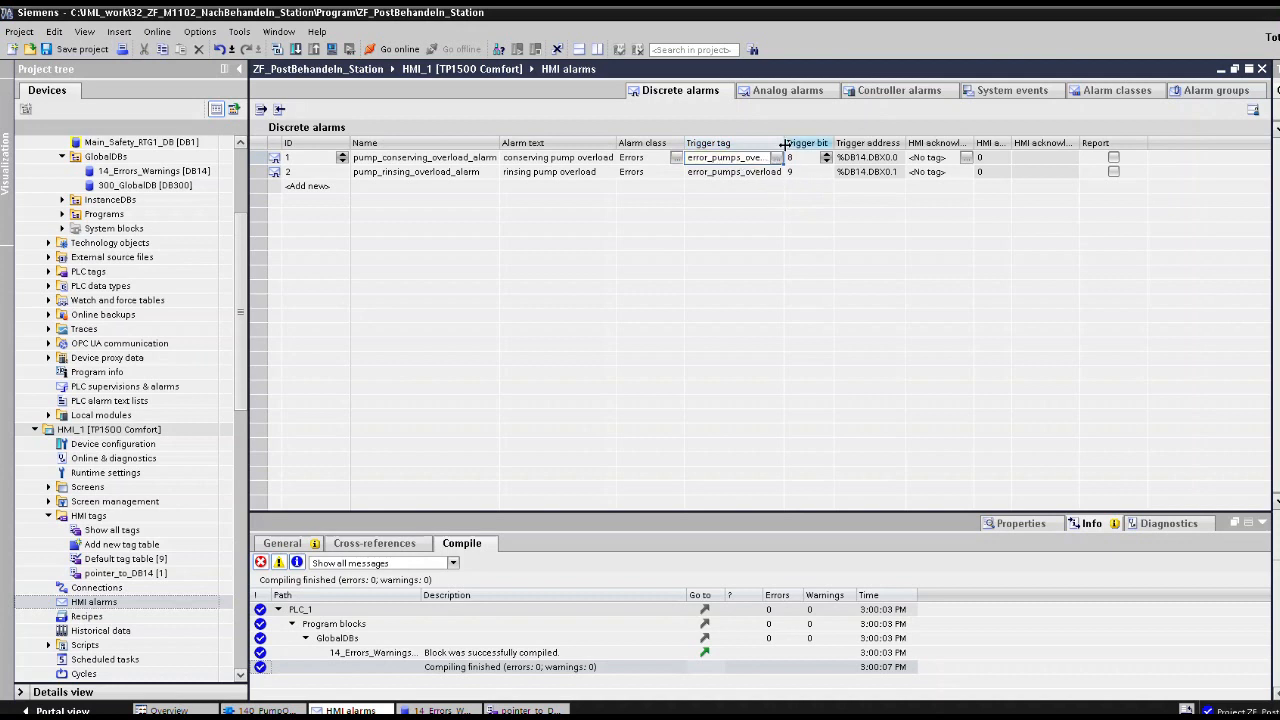
pyautogui.moveTo(783, 143); pyautogui.dragTo(805, 143)
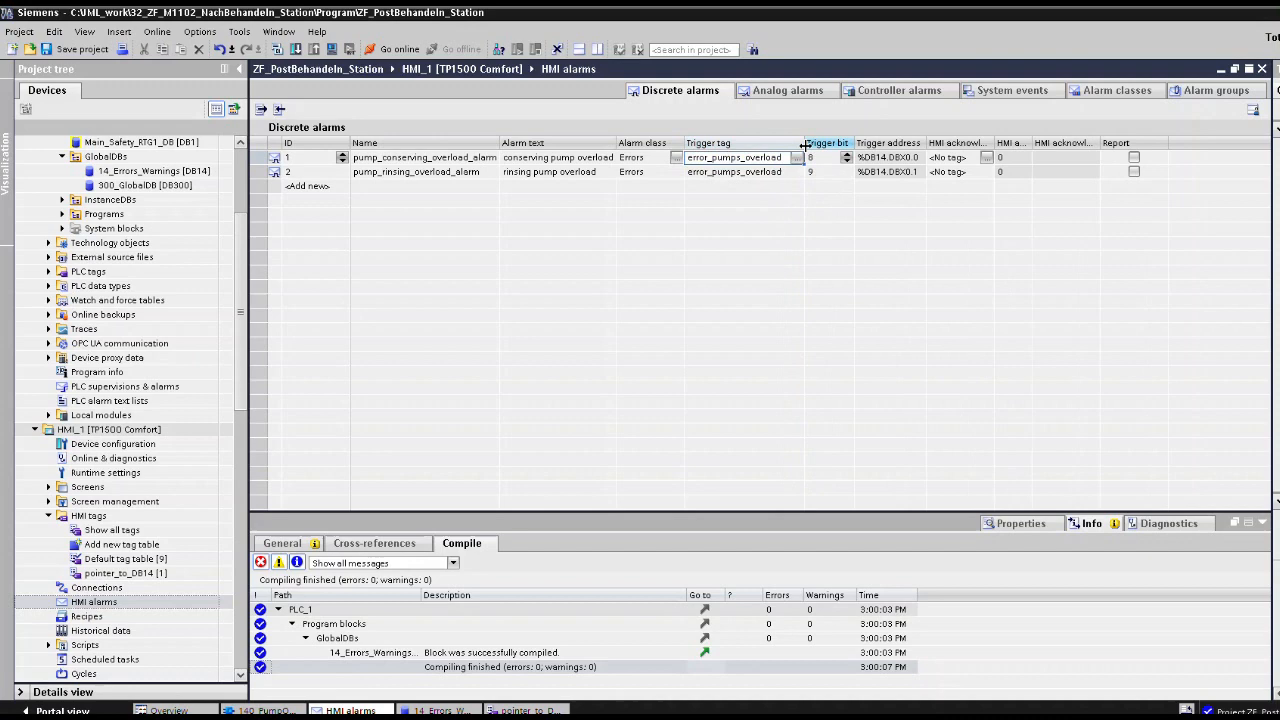
# View the 140_PumpOperation code, then inspect the pump overload entries in the 14_Errors_Warnings data block with the Name column widened.
pyautogui.click(262, 710)
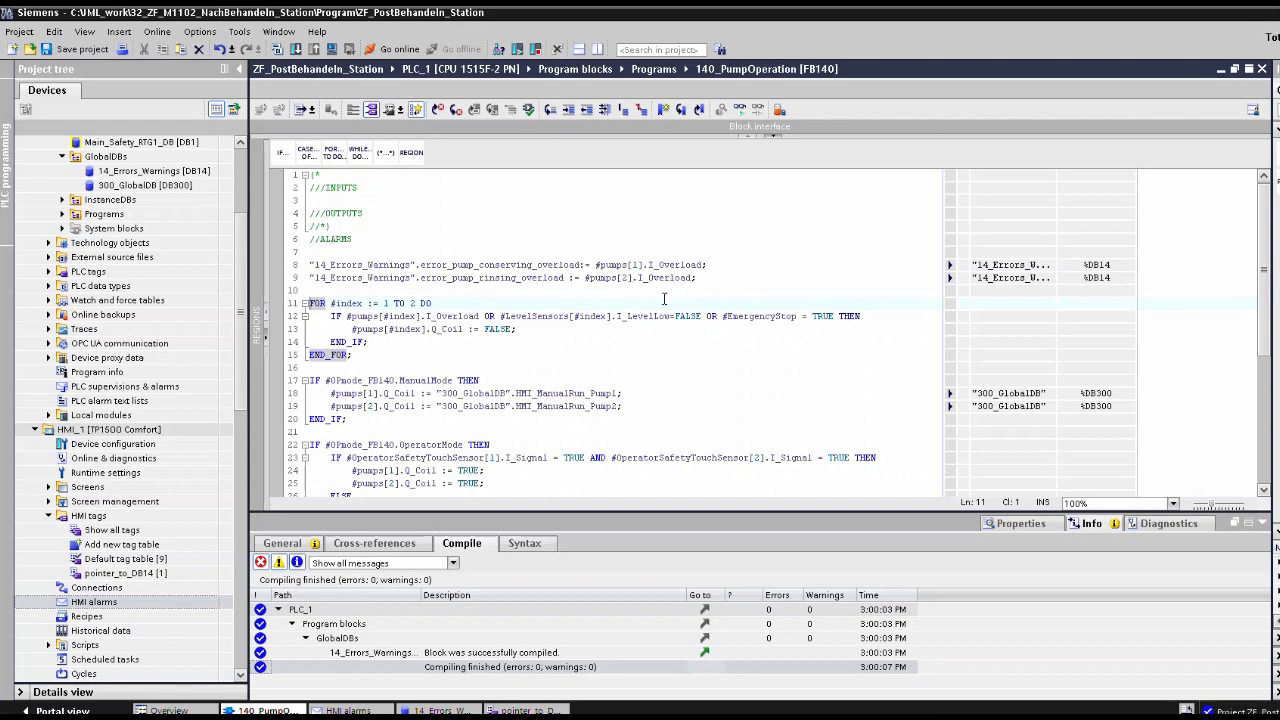
pyautogui.scroll(4, 236, 260)
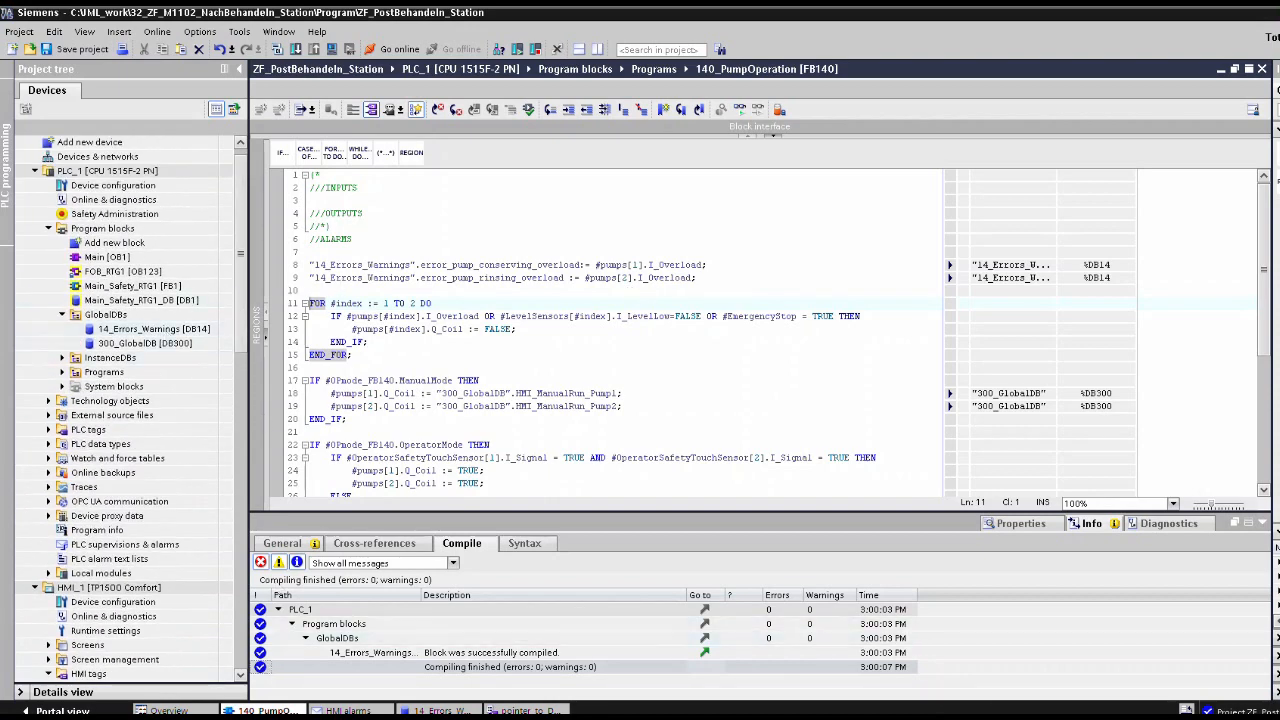
pyautogui.click(434, 709)
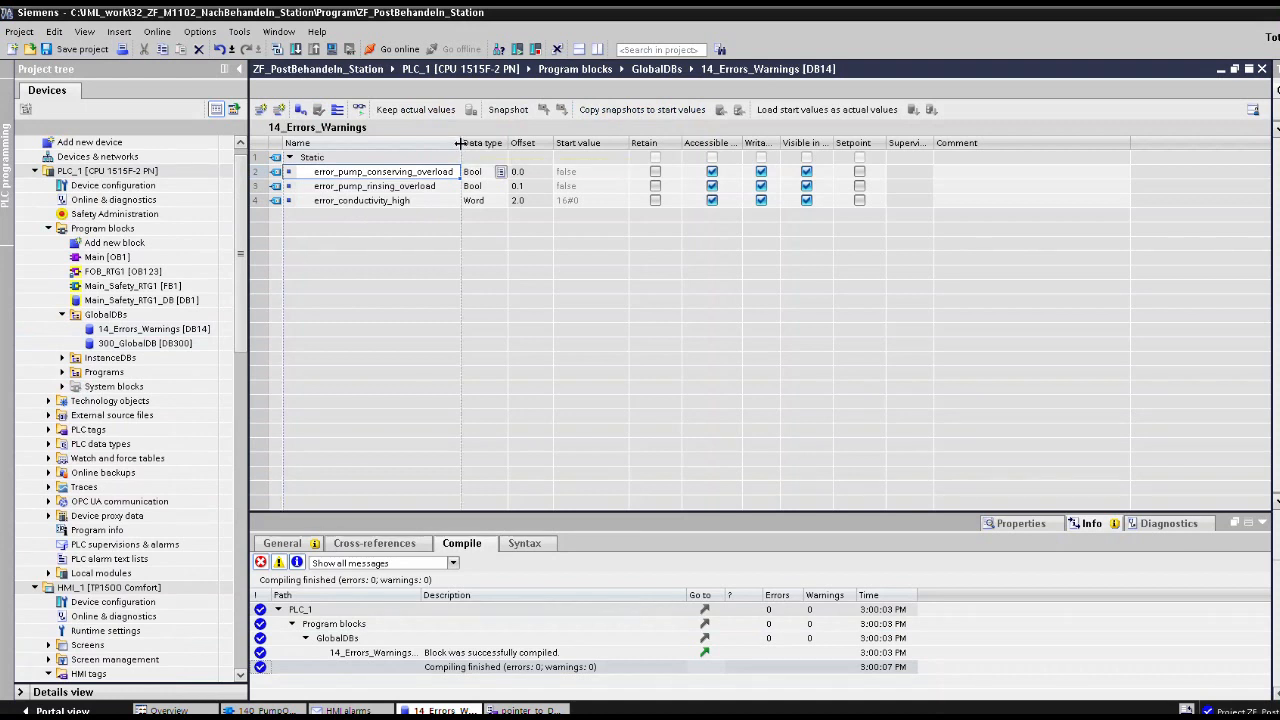
pyautogui.moveTo(460, 144); pyautogui.dragTo(481, 146)
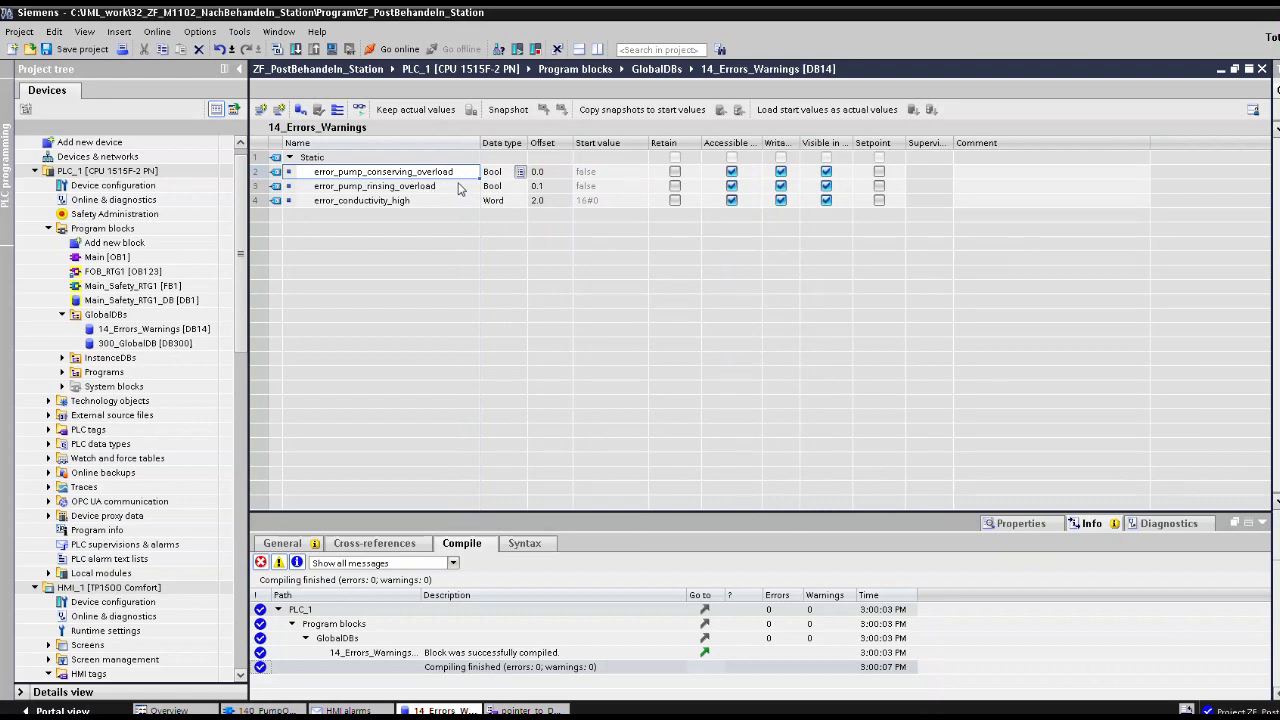
pyautogui.click(366, 190)
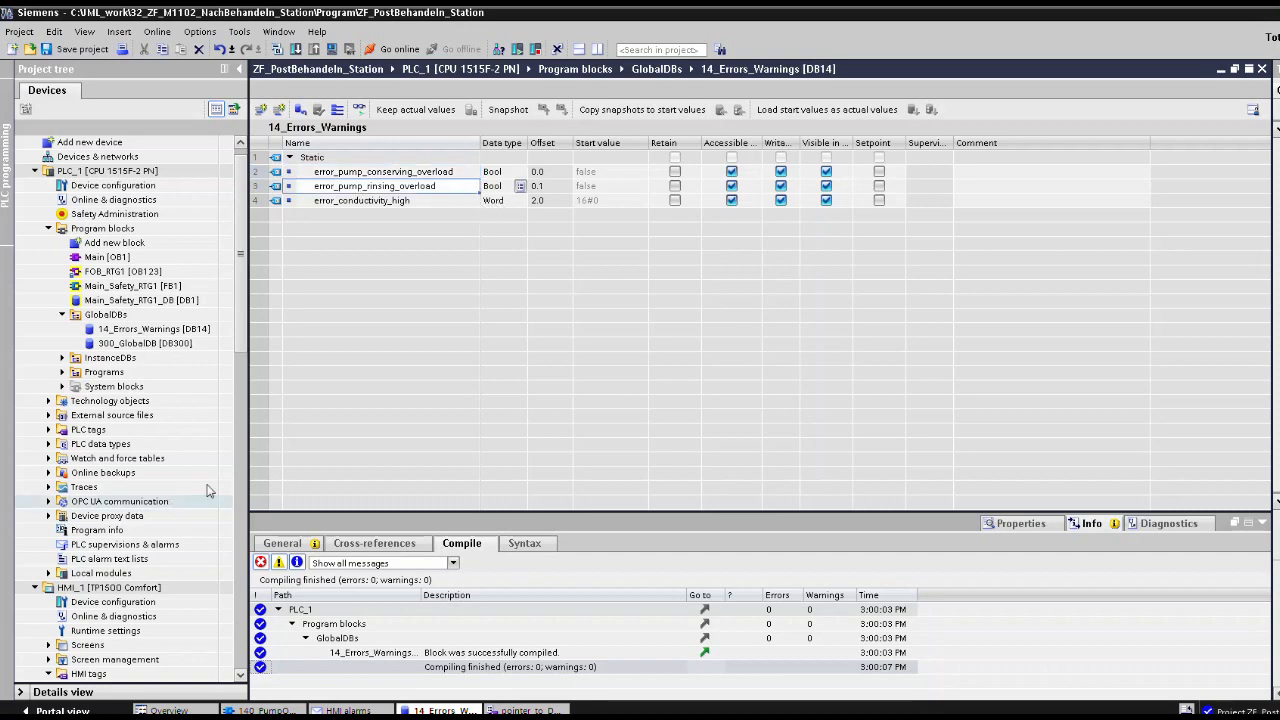
# Compare the conserving and rinsing pump overload assignments in 140_PumpOperation with their entries in the 14_Errors_Warnings data block.
pyautogui.click(266, 711)
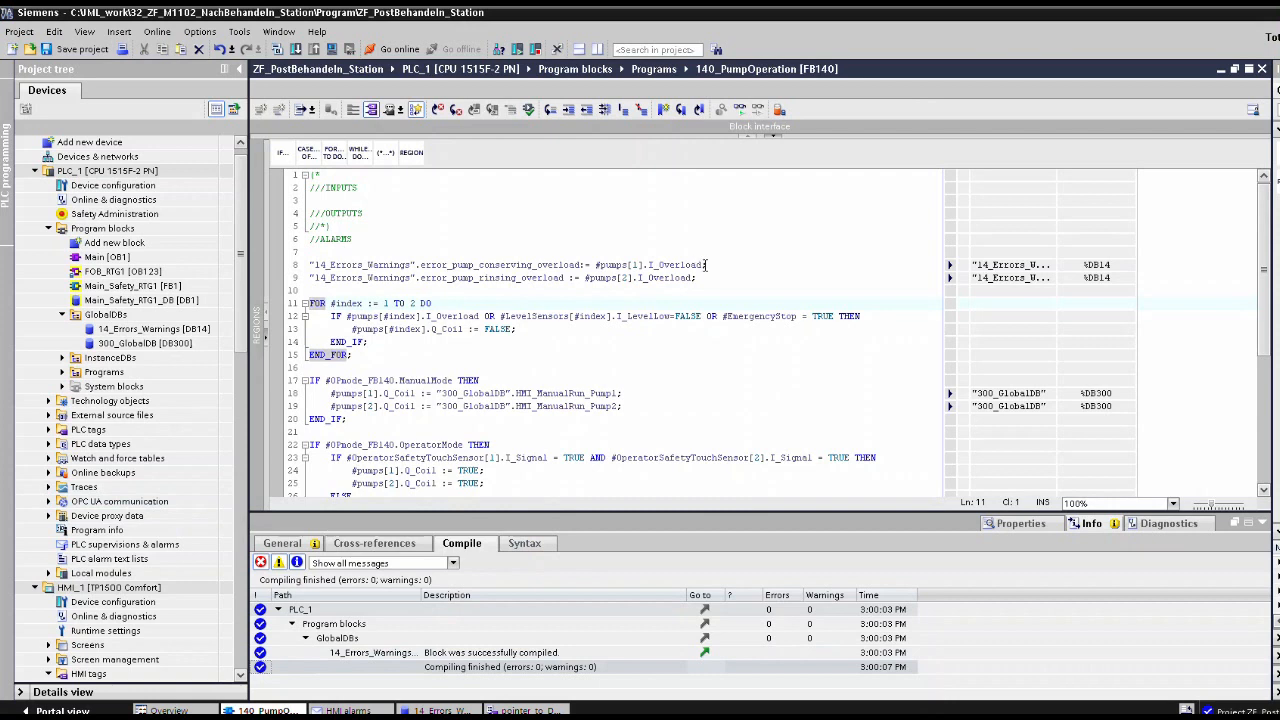
pyautogui.moveTo(705, 264); pyautogui.dragTo(304, 265)
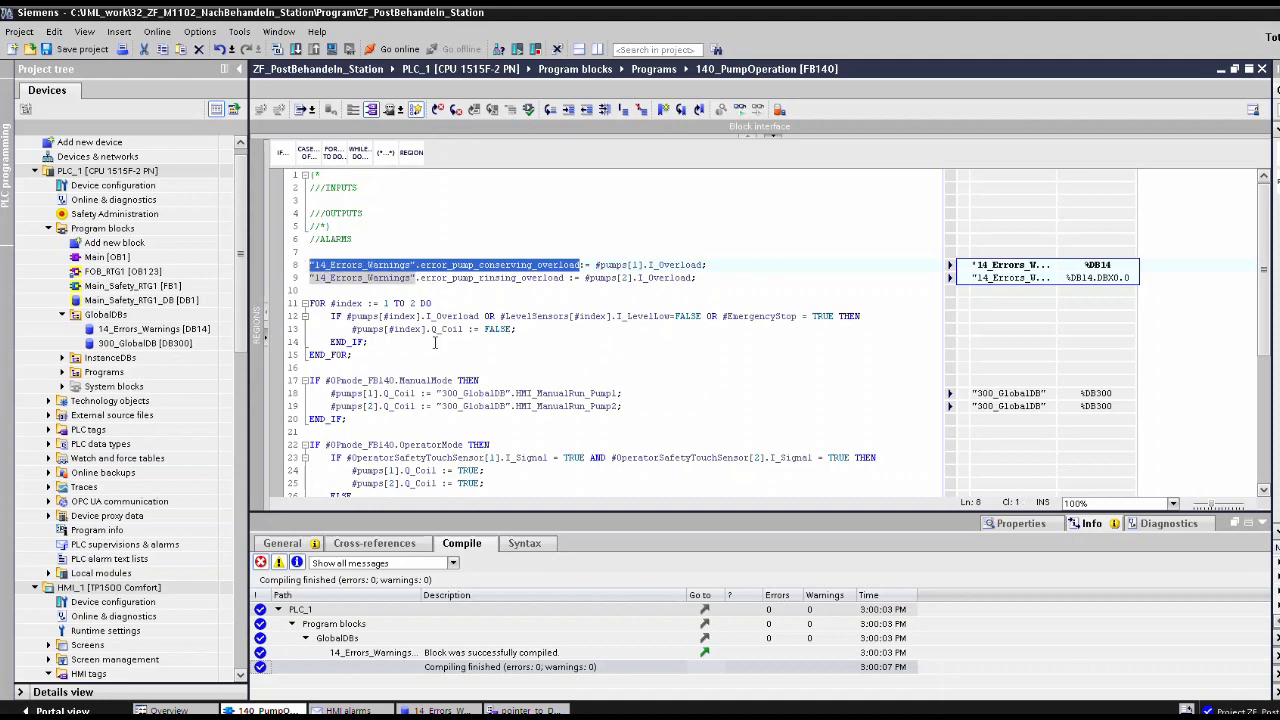
pyautogui.click(440, 710)
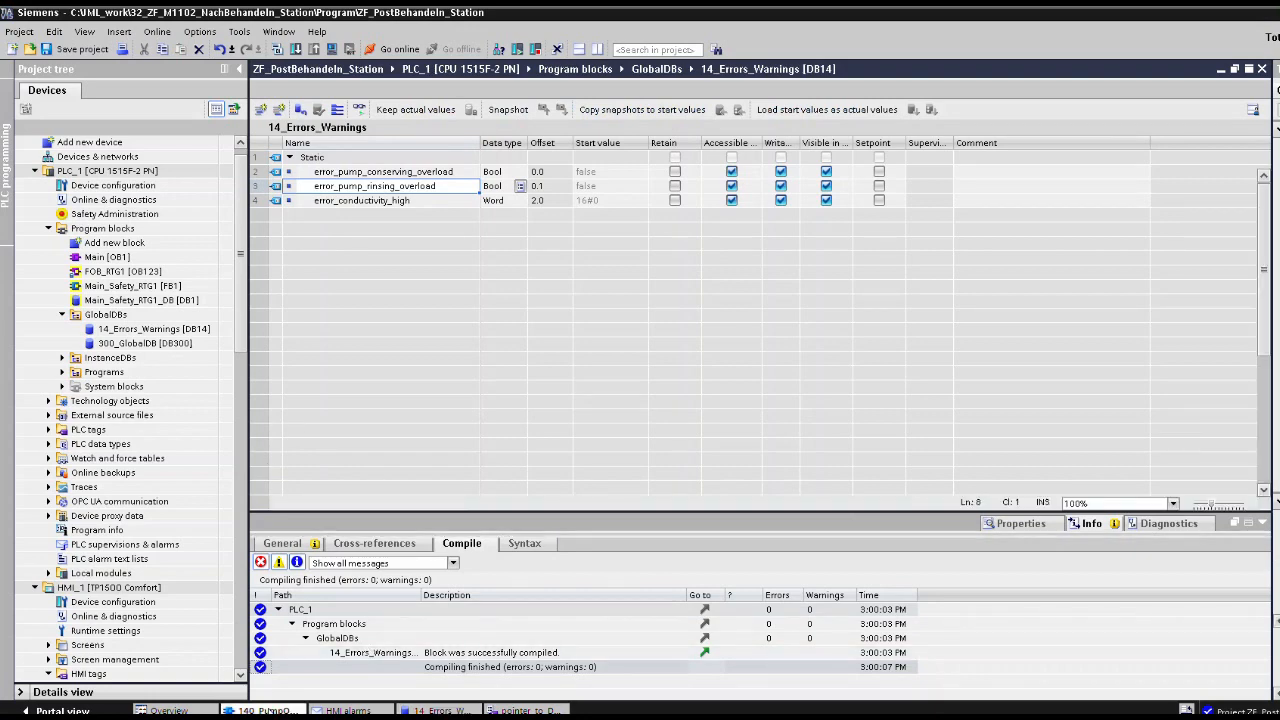
pyautogui.click(262, 710)
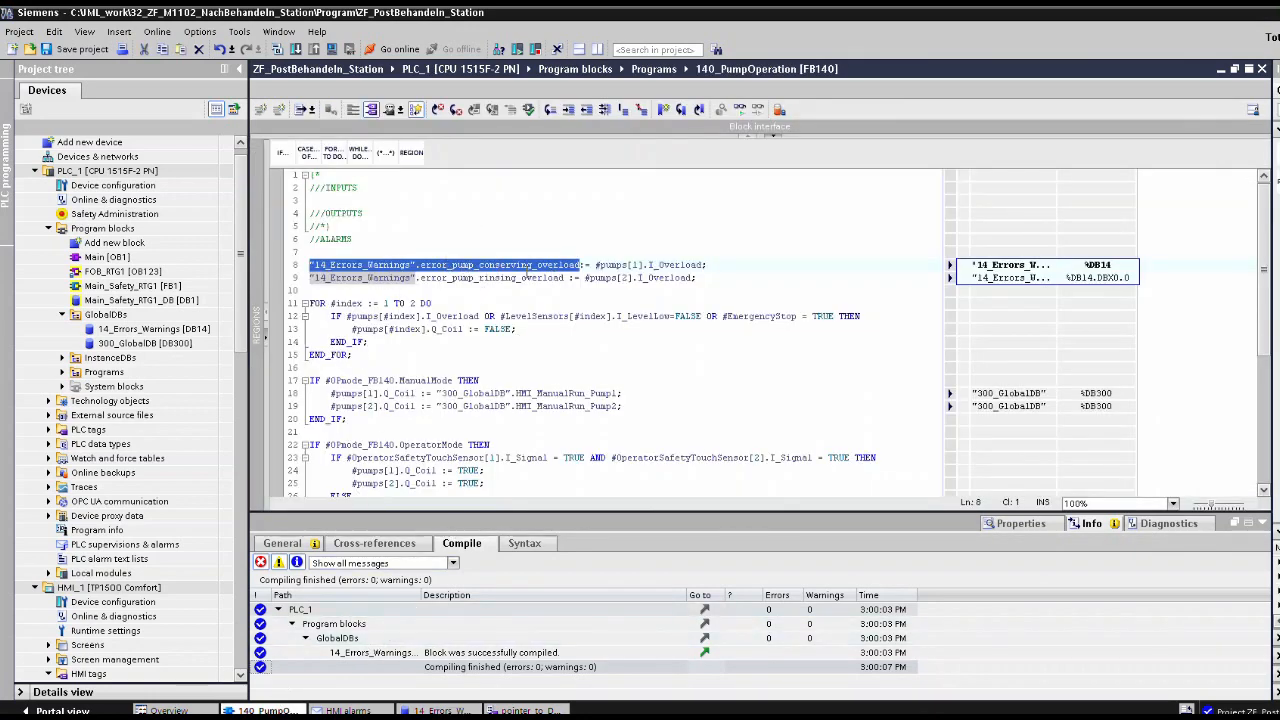
pyautogui.click(569, 278)
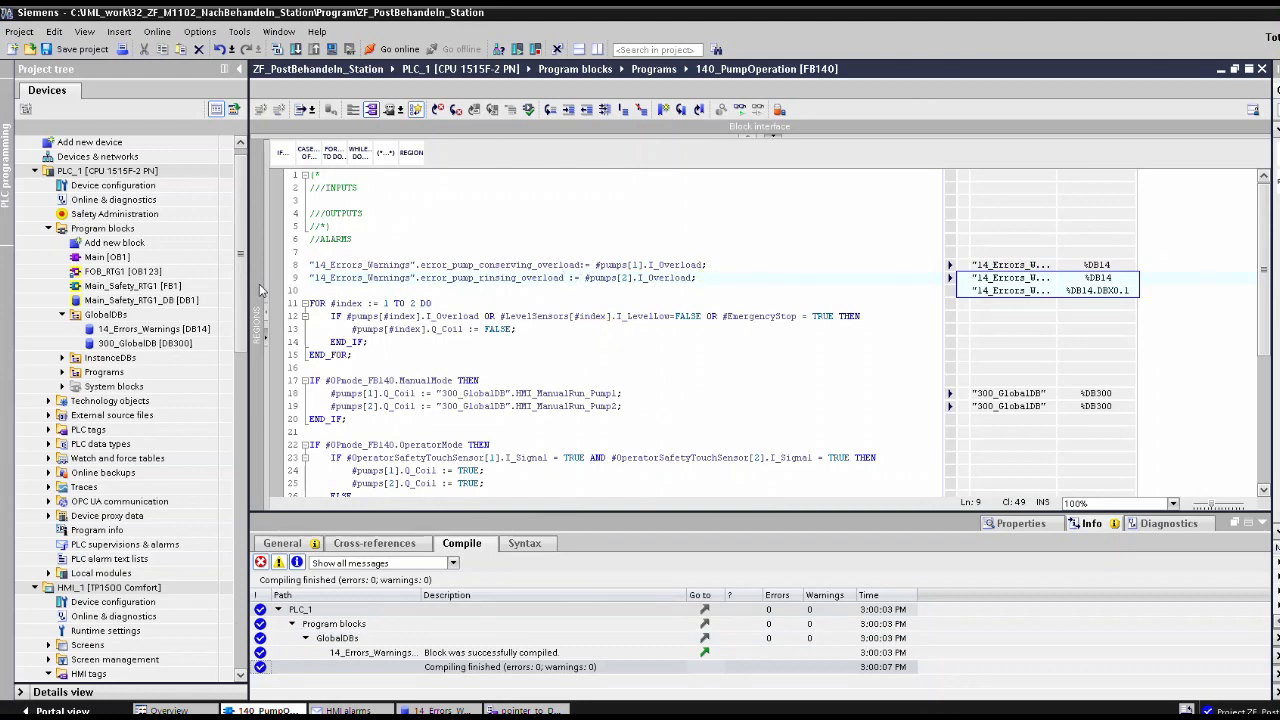
pyautogui.click(437, 710)
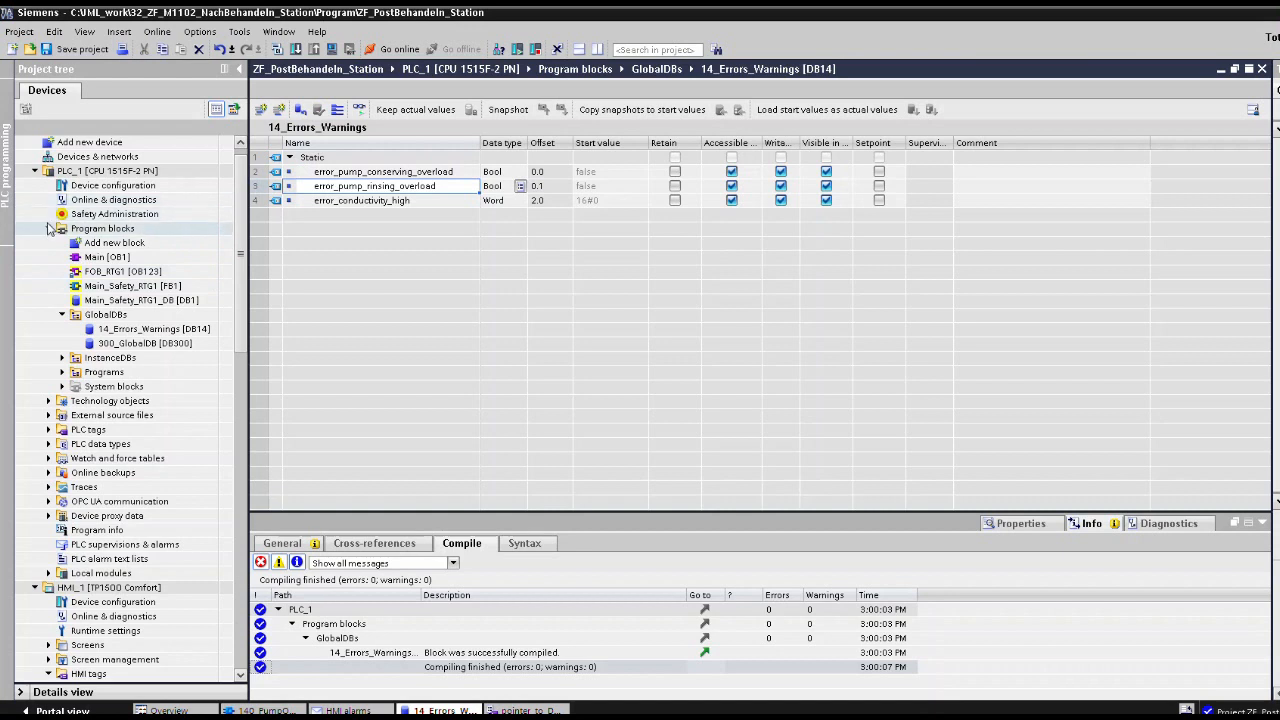
# Collapse PLC_1 in the project tree, open the HMI tag table pointer_to_DB14 and widen its Address column.
pyautogui.click(35, 171)
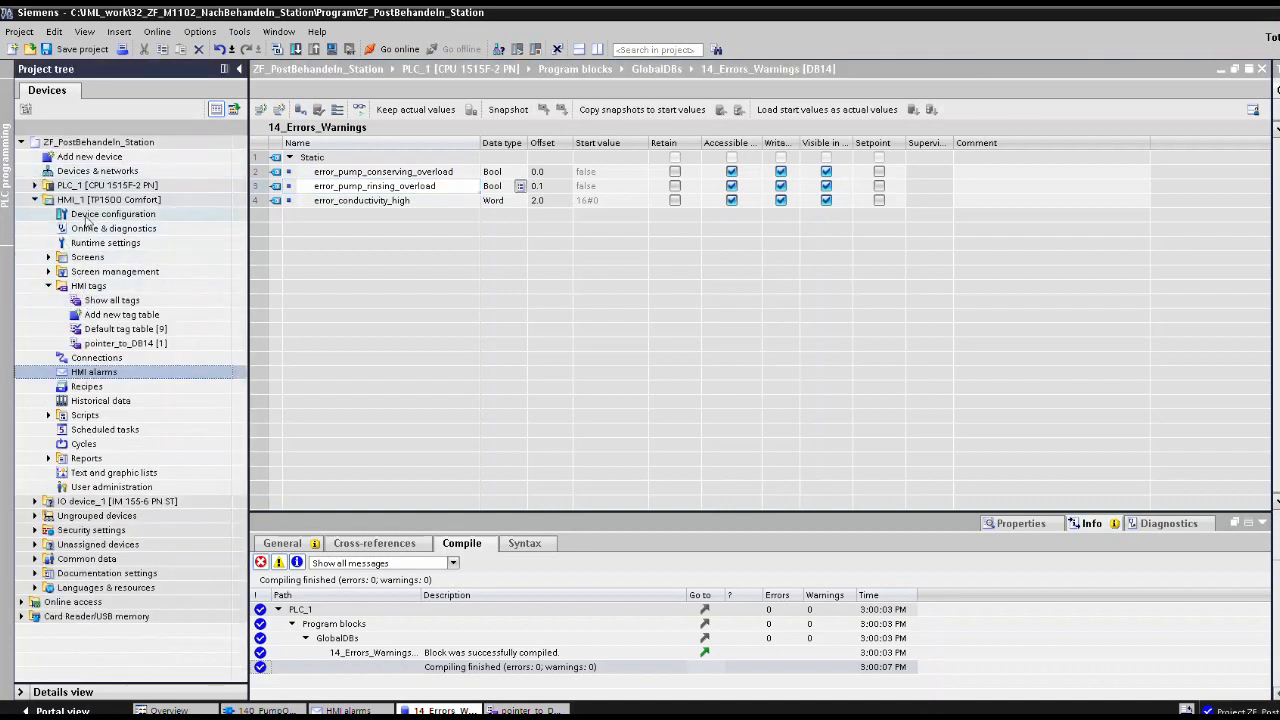
pyautogui.doubleClick(95, 287)
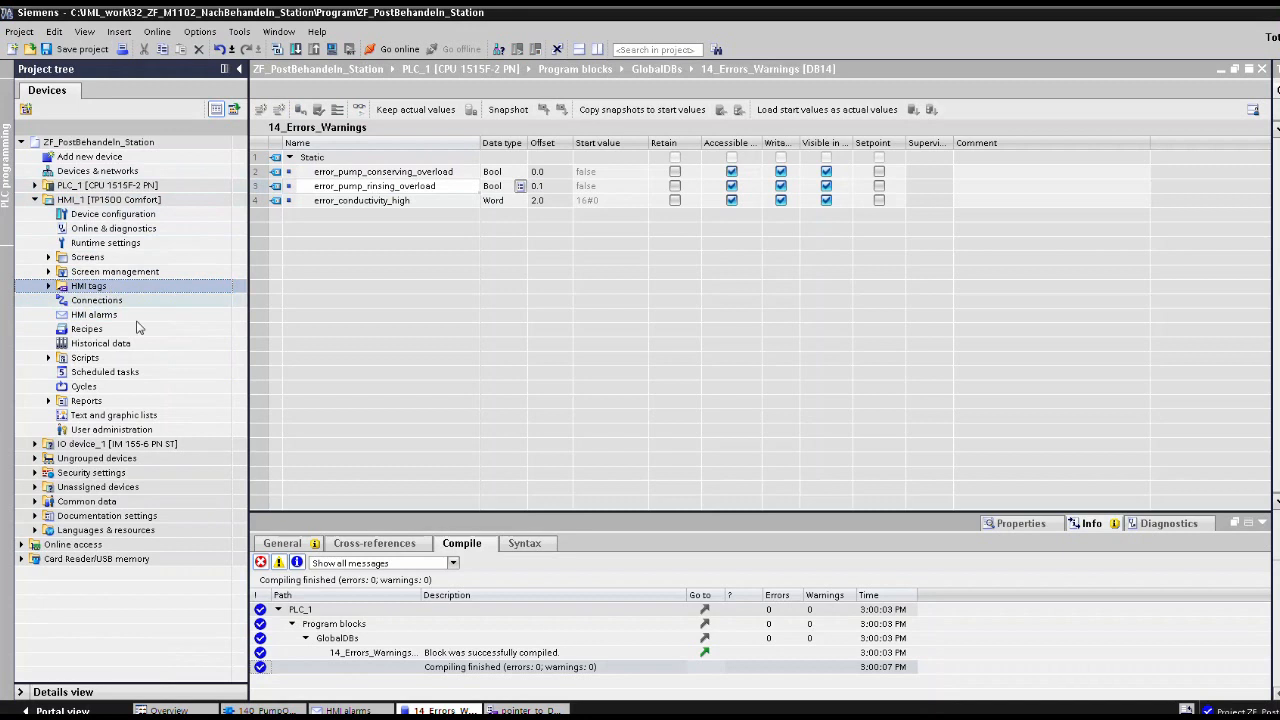
pyautogui.click(49, 286)
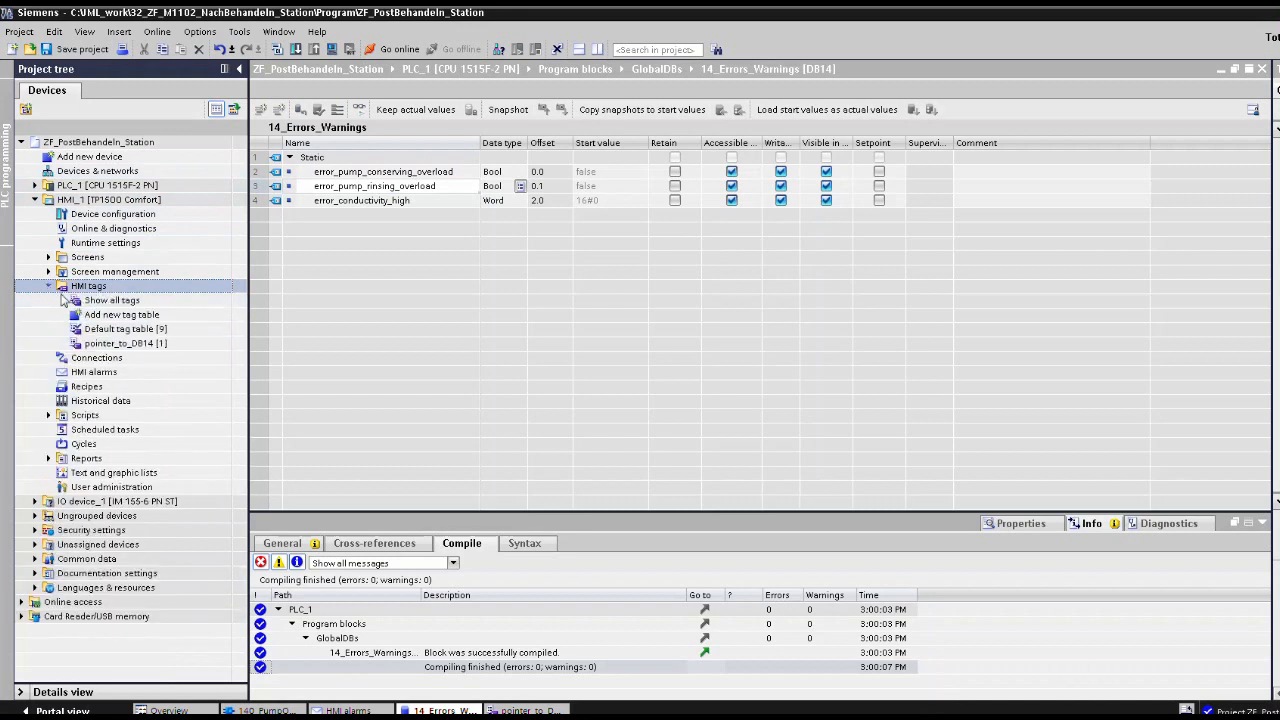
pyautogui.click(180, 346)
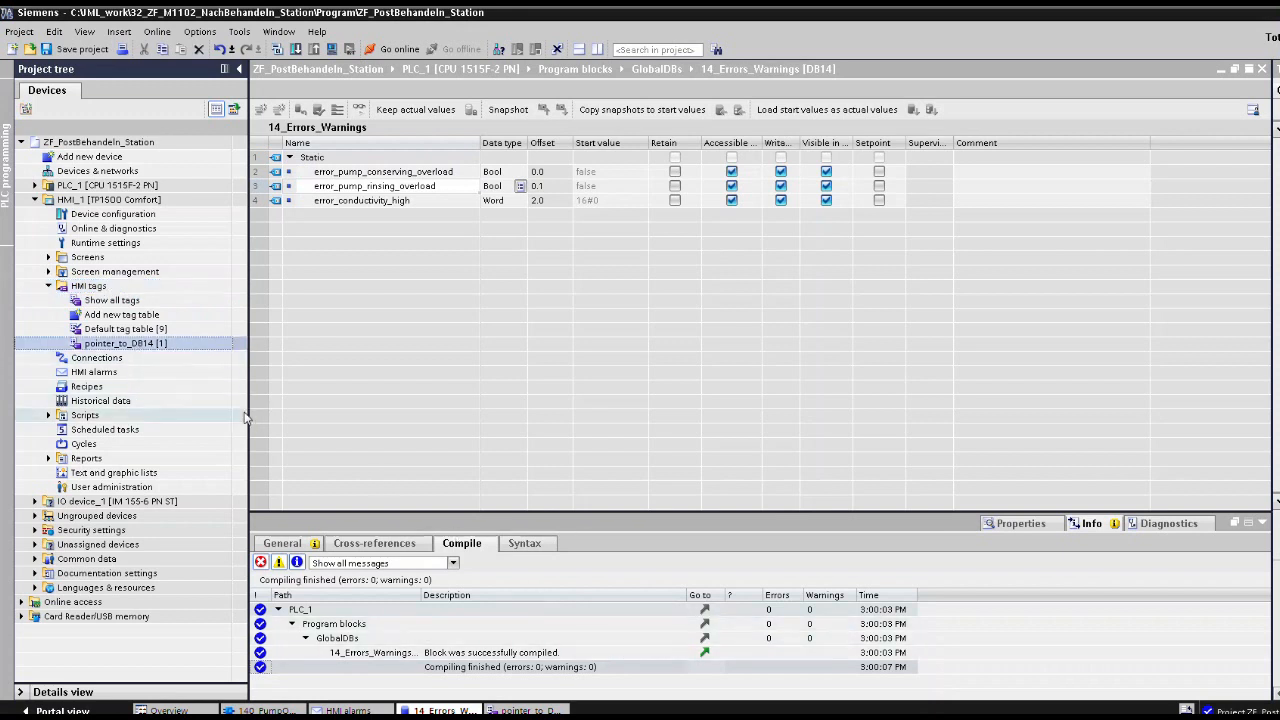
pyautogui.doubleClick(184, 345)
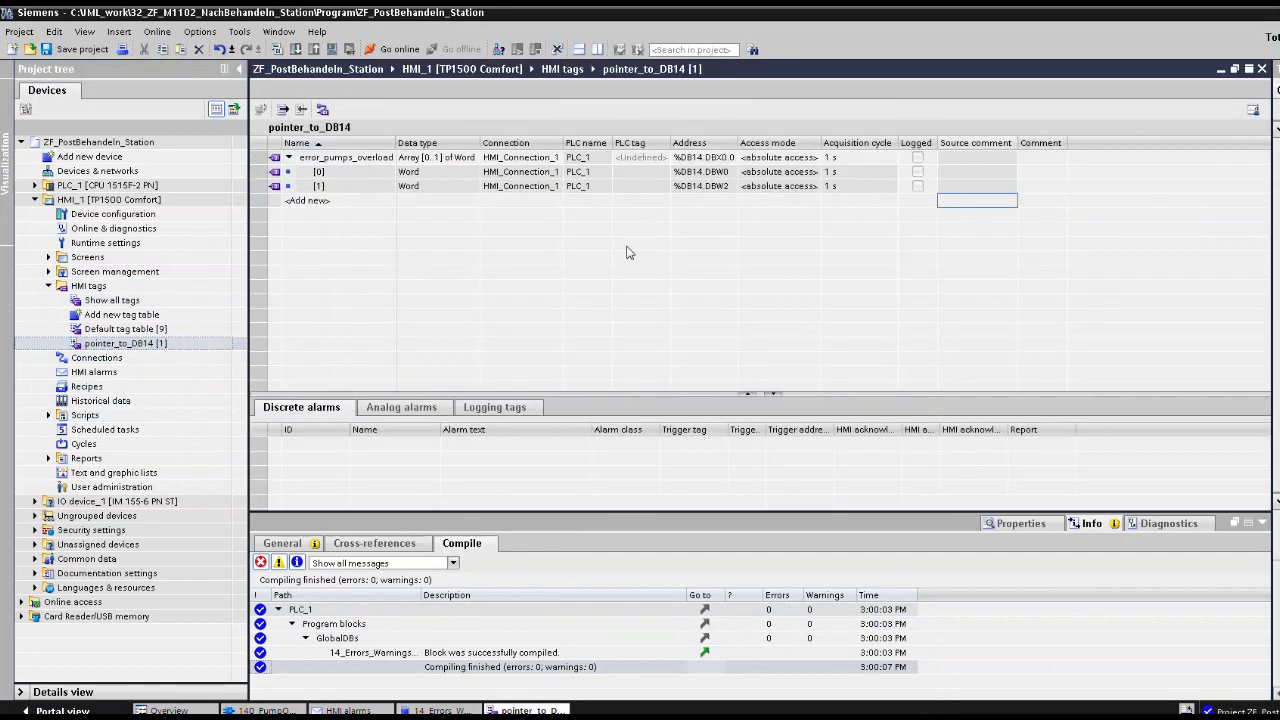
pyautogui.moveTo(738, 143); pyautogui.dragTo(765, 143)
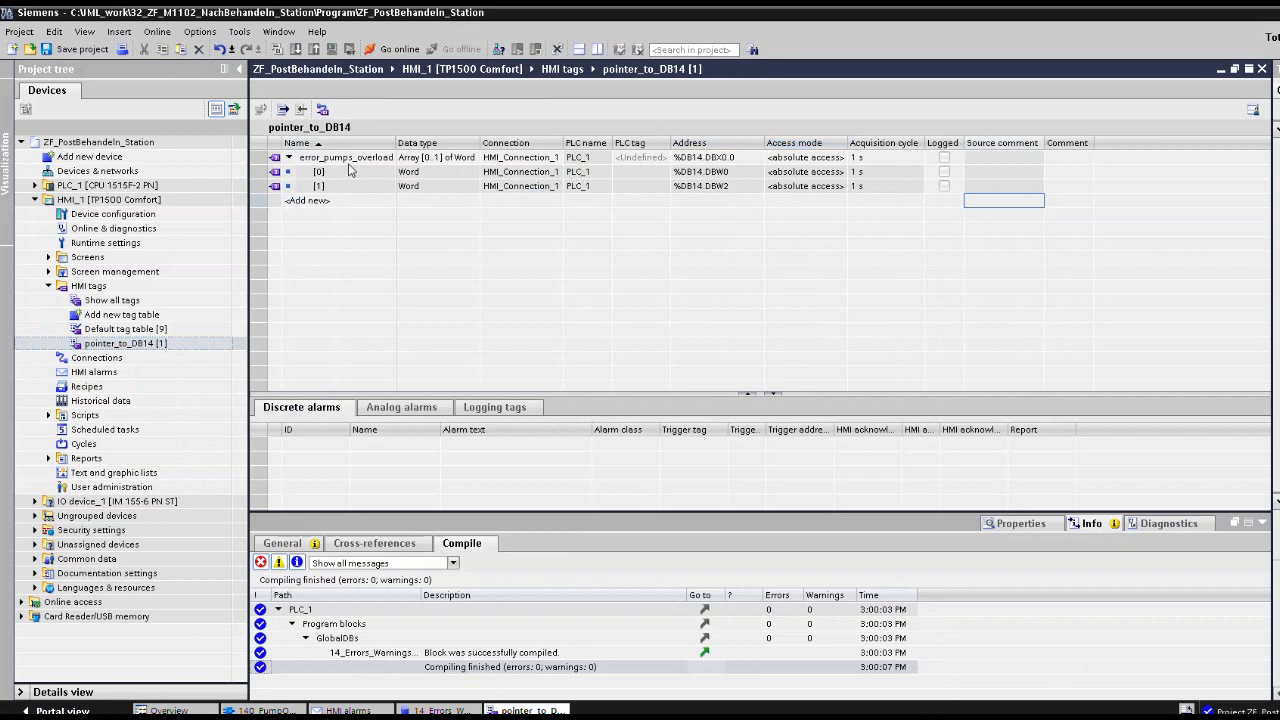
# Examine the properties and data type of the error_pumps_overload tag and of its array elements [0] and [1].
pyautogui.rightClick(254, 157)
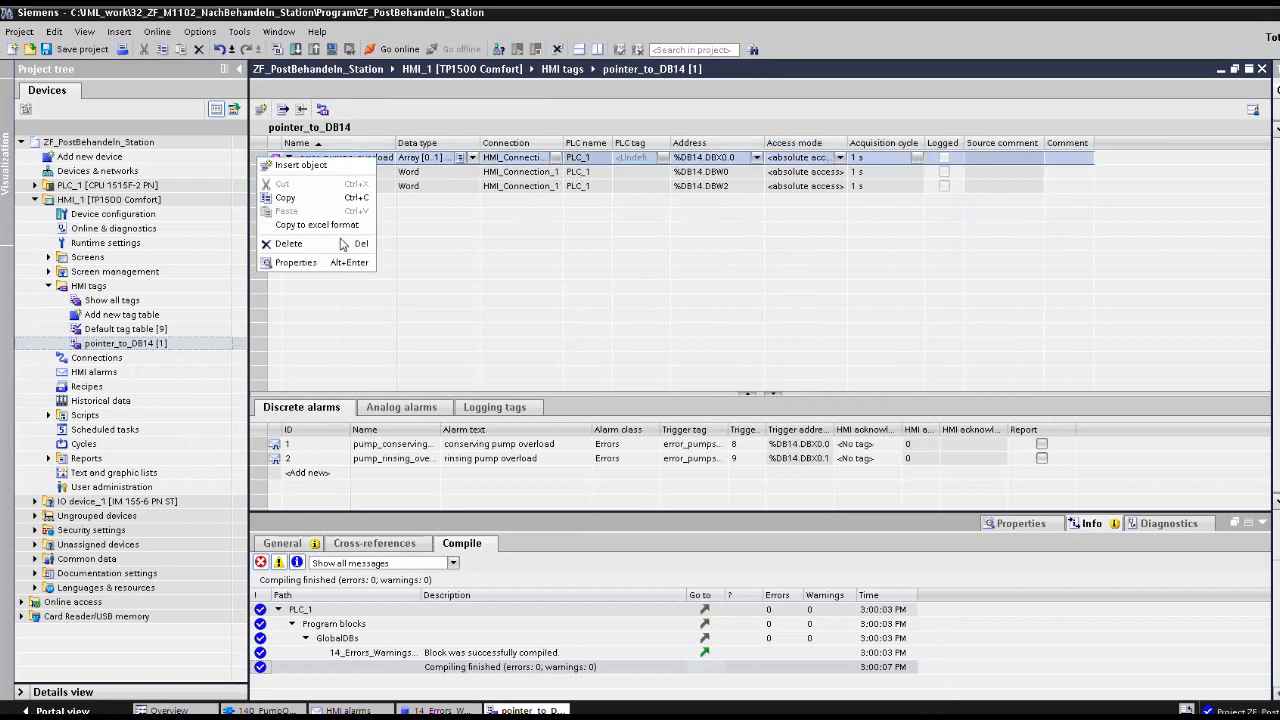
pyautogui.click(334, 262)
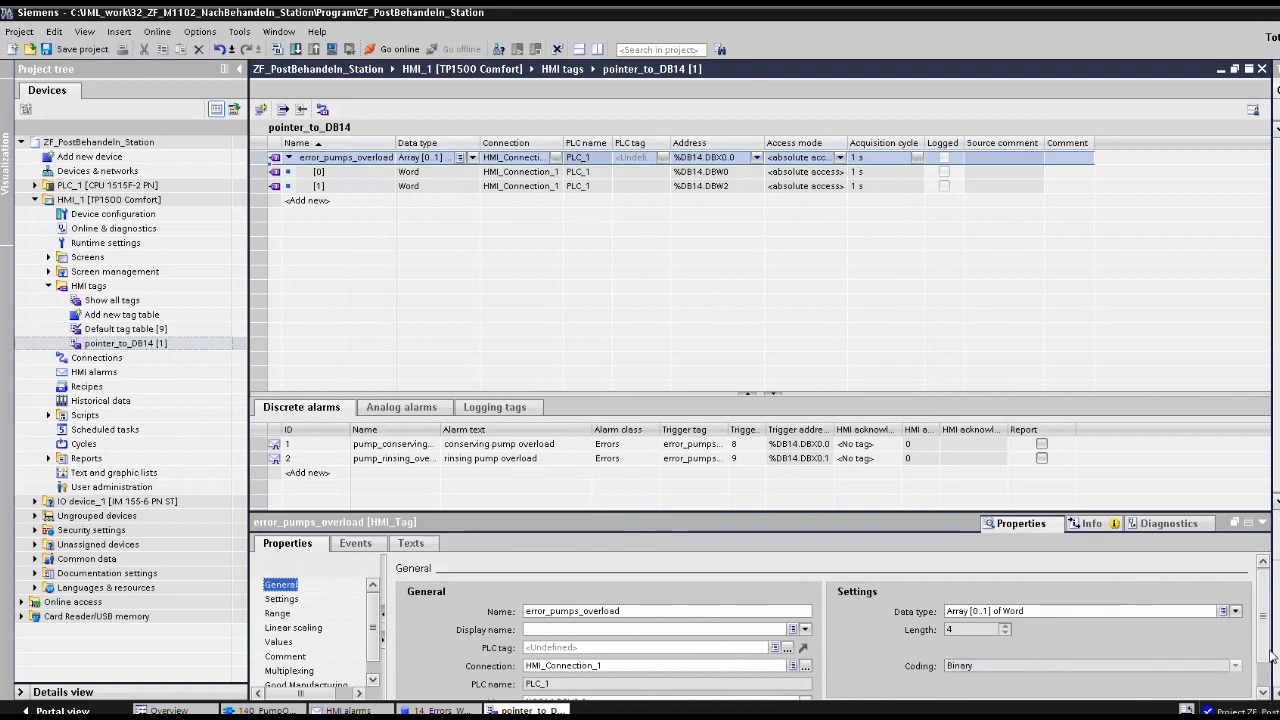
pyautogui.moveTo(1263, 648); pyautogui.dragTo(1264, 670)
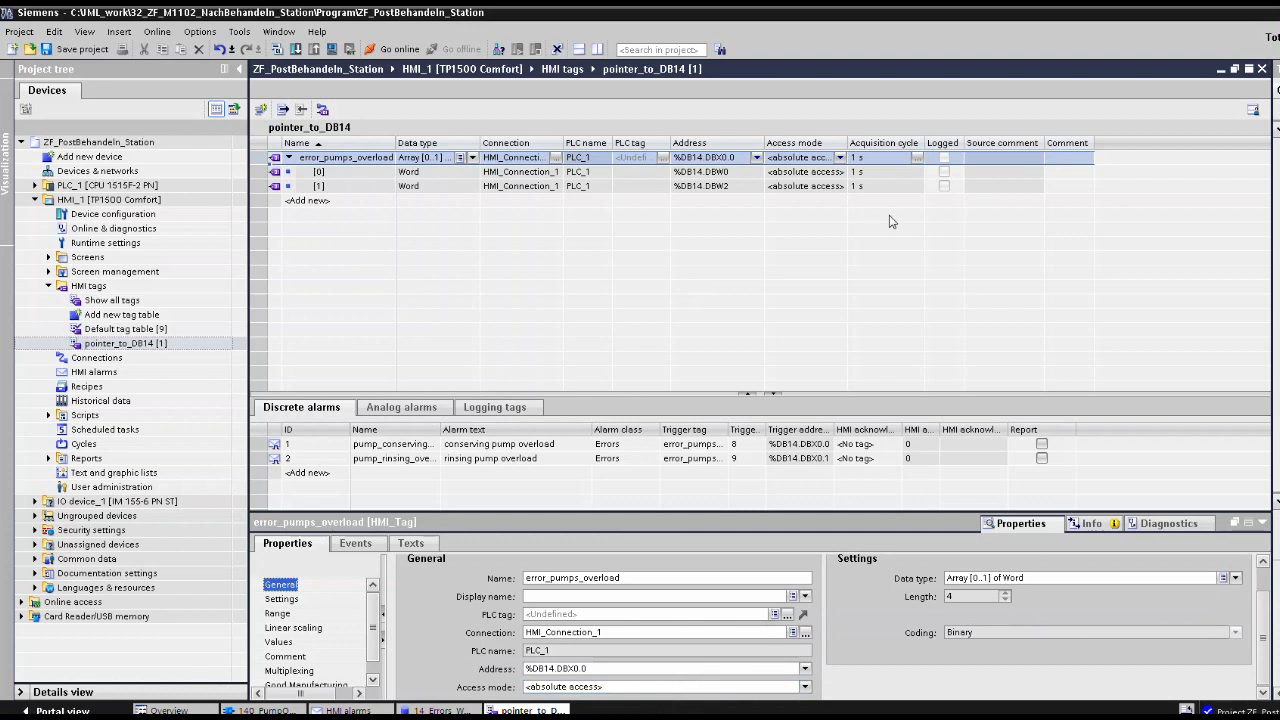
pyautogui.moveTo(480, 147); pyautogui.dragTo(530, 147)
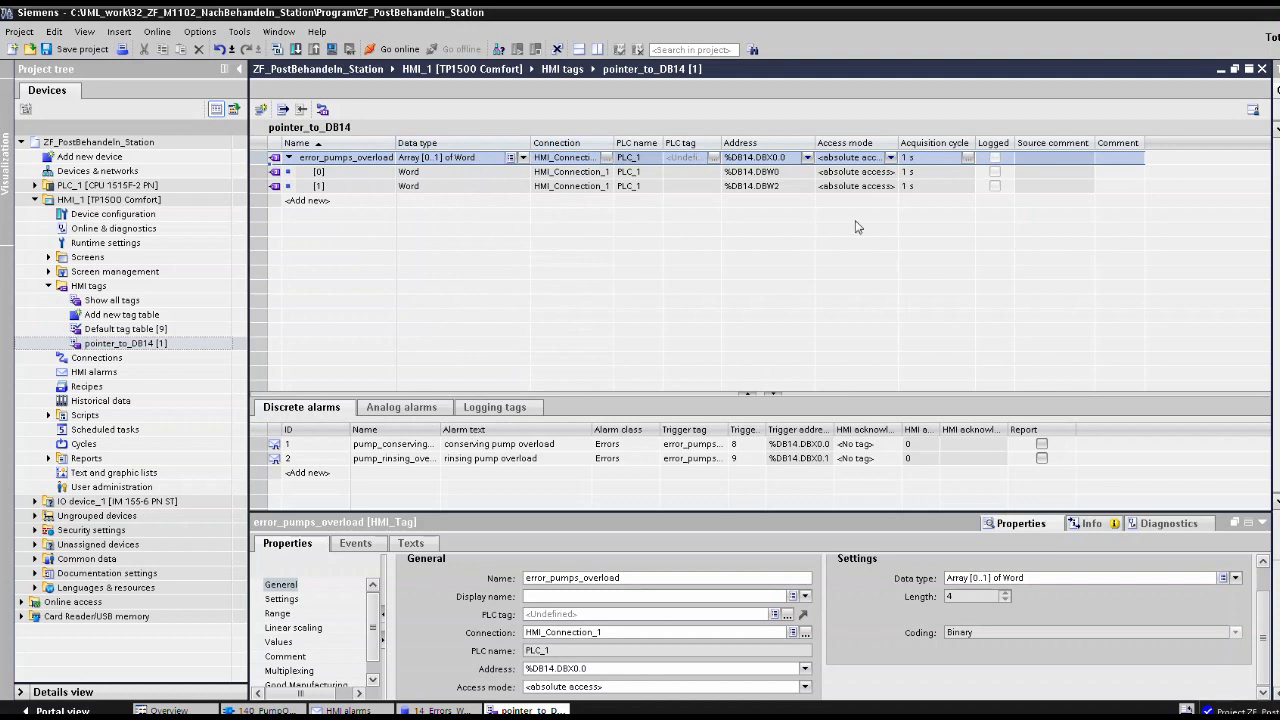
pyautogui.click(372, 177)
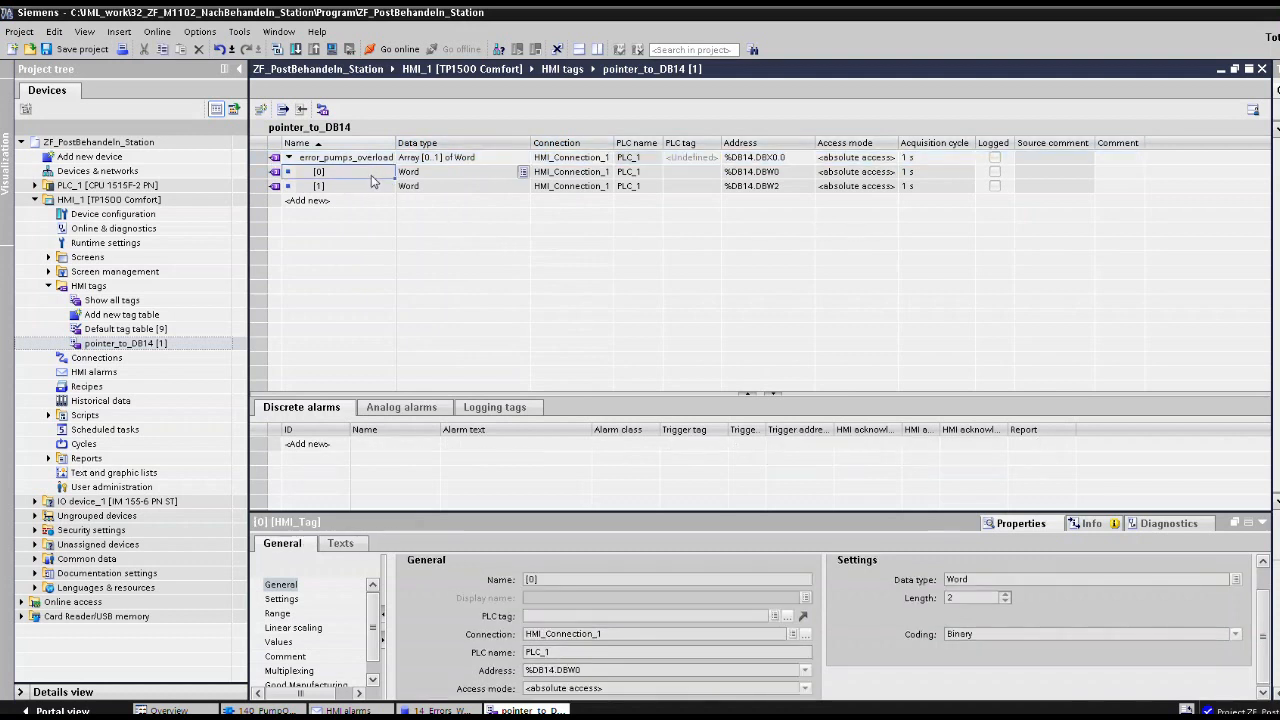
pyautogui.click(368, 189)
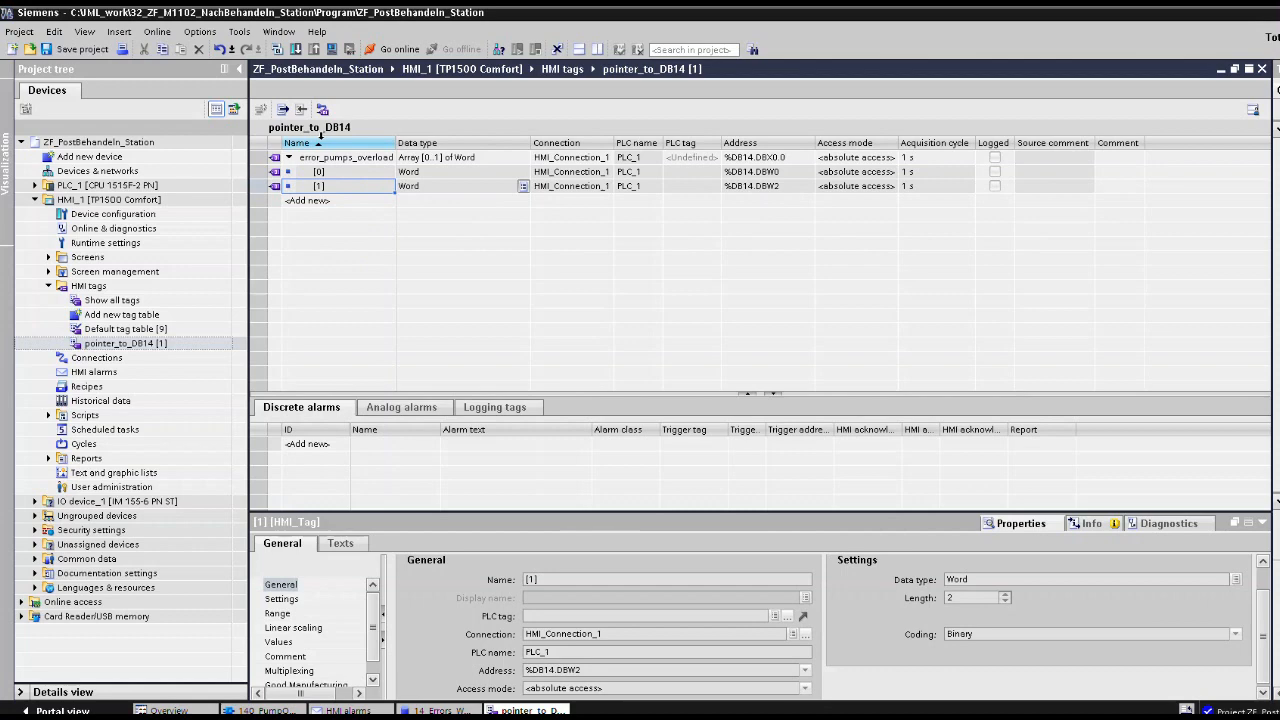
# Open the HMI alarms again and examine the name of the conserving pump overload alarm.
pyautogui.doubleClick(104, 374)
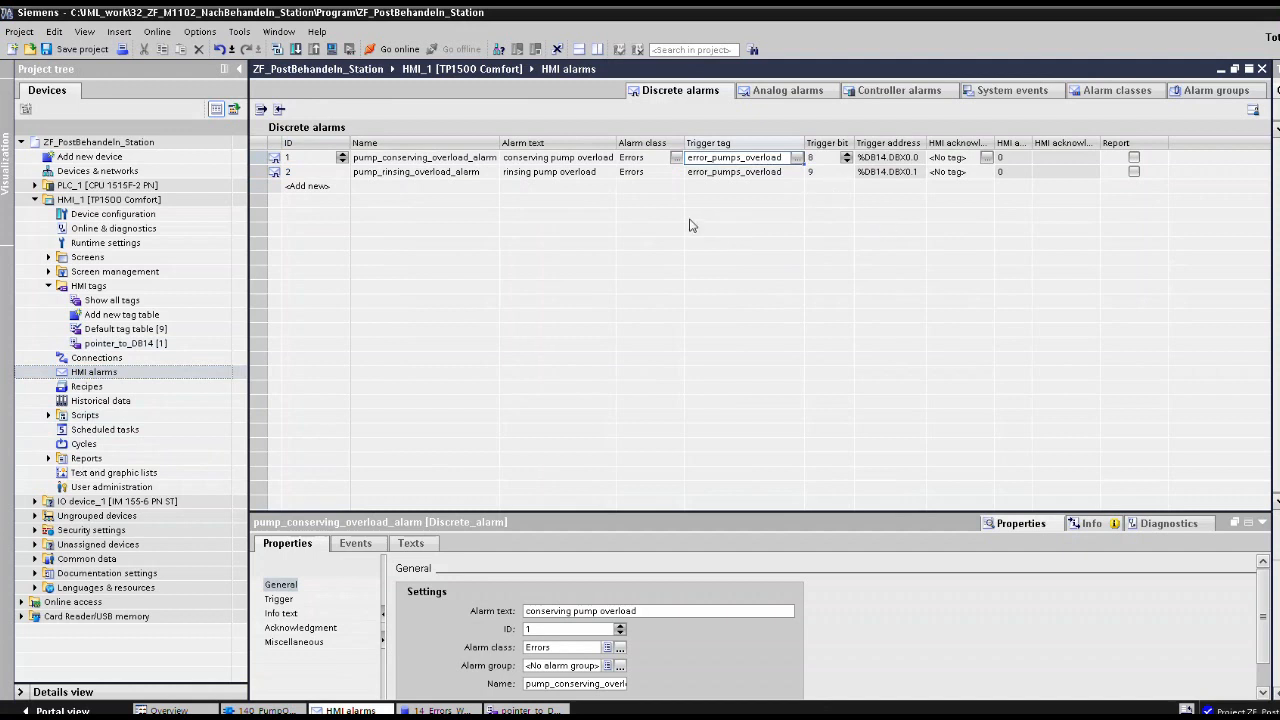
pyautogui.click(412, 160)
pyautogui.click(414, 158)
pyautogui.doubleClick(444, 160)
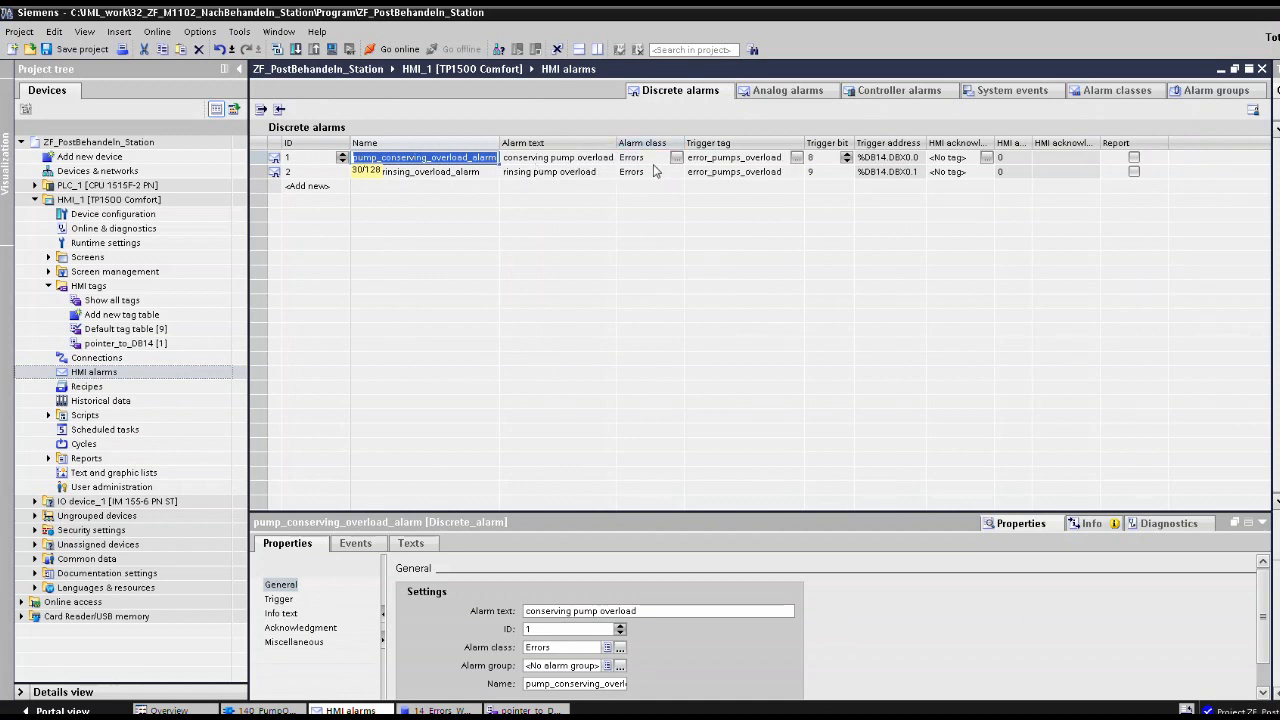
# Browse error_pumps_overload under pointer_to_DB14 as trigger tag for the conserving pump alarm, leaving the alarm set to no tag.
pyautogui.click(796, 158)
pyautogui.click(796, 158)
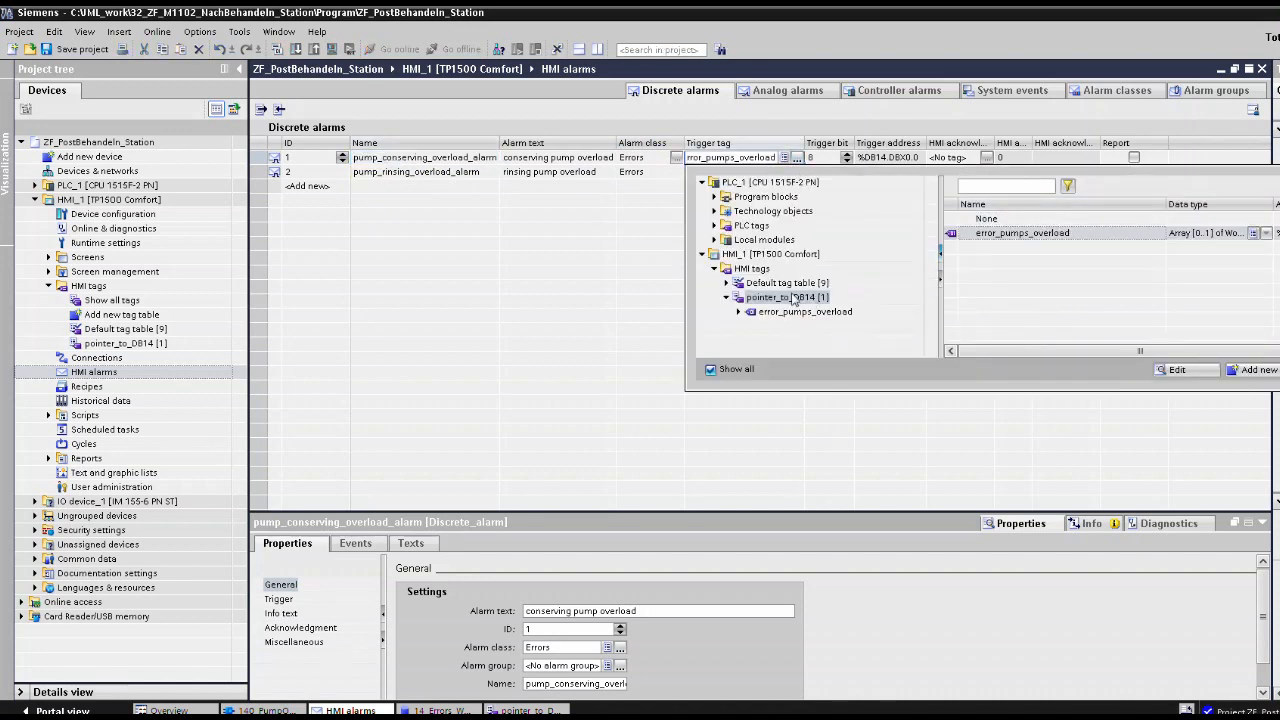
pyautogui.click(740, 315)
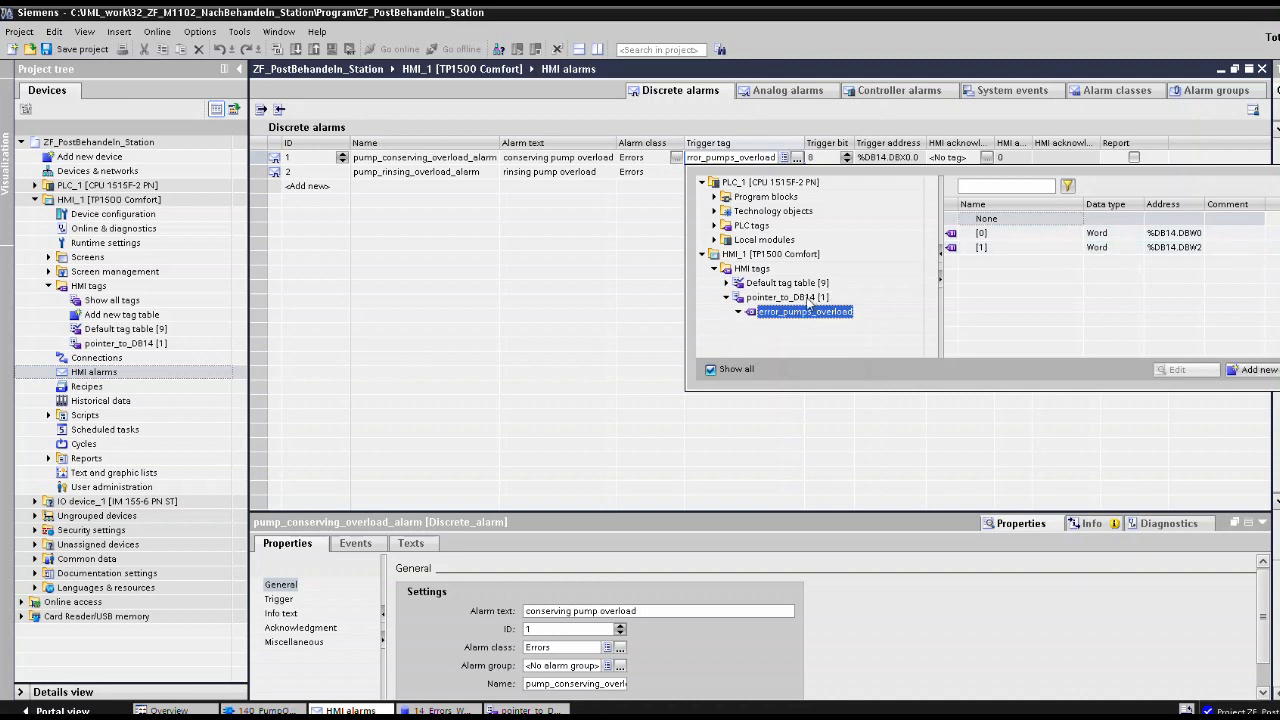
pyautogui.click(806, 298)
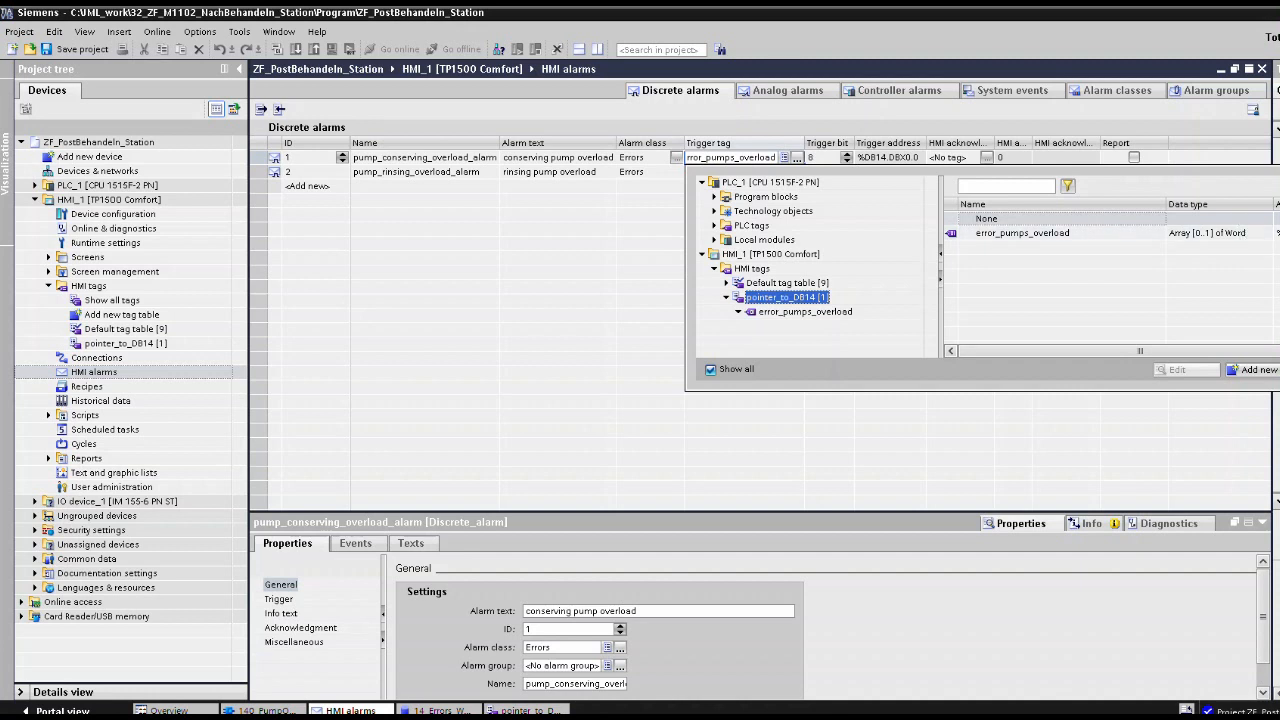
pyautogui.click(1279, 370)
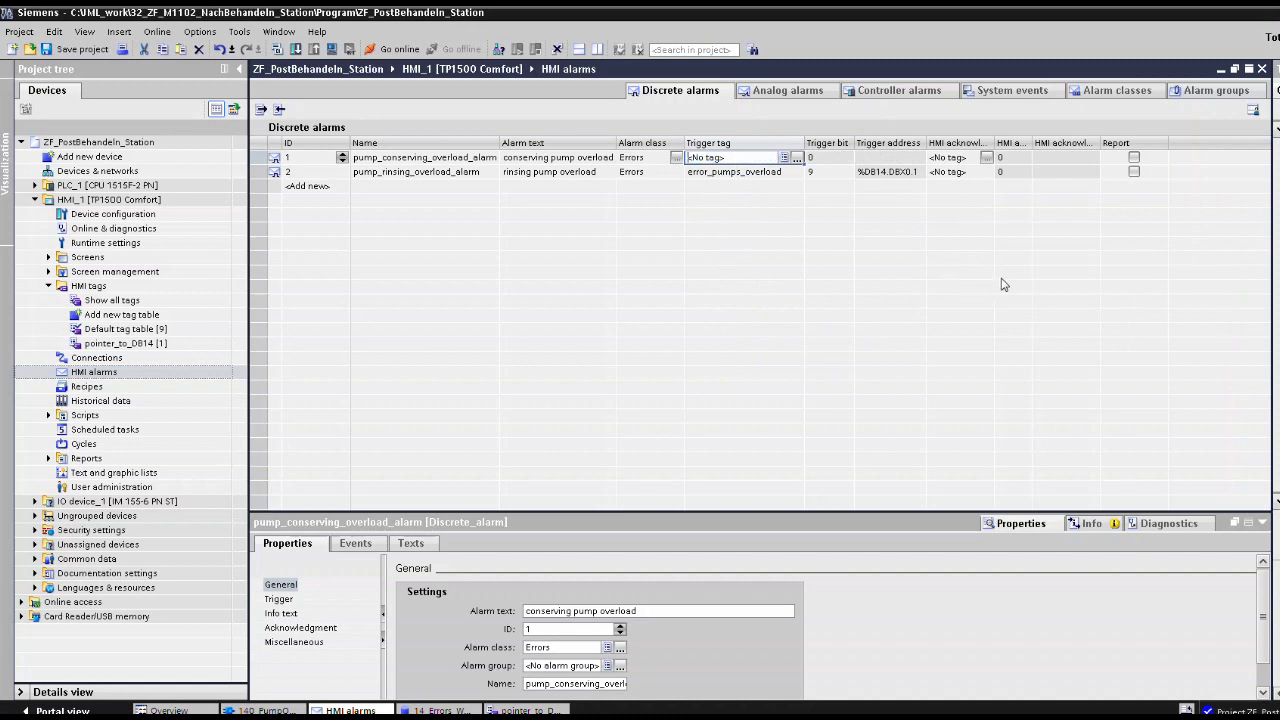
# Set the conserving pump alarm's trigger tag to error_pumps_overload with trigger bit 8.
pyautogui.click(838, 157)
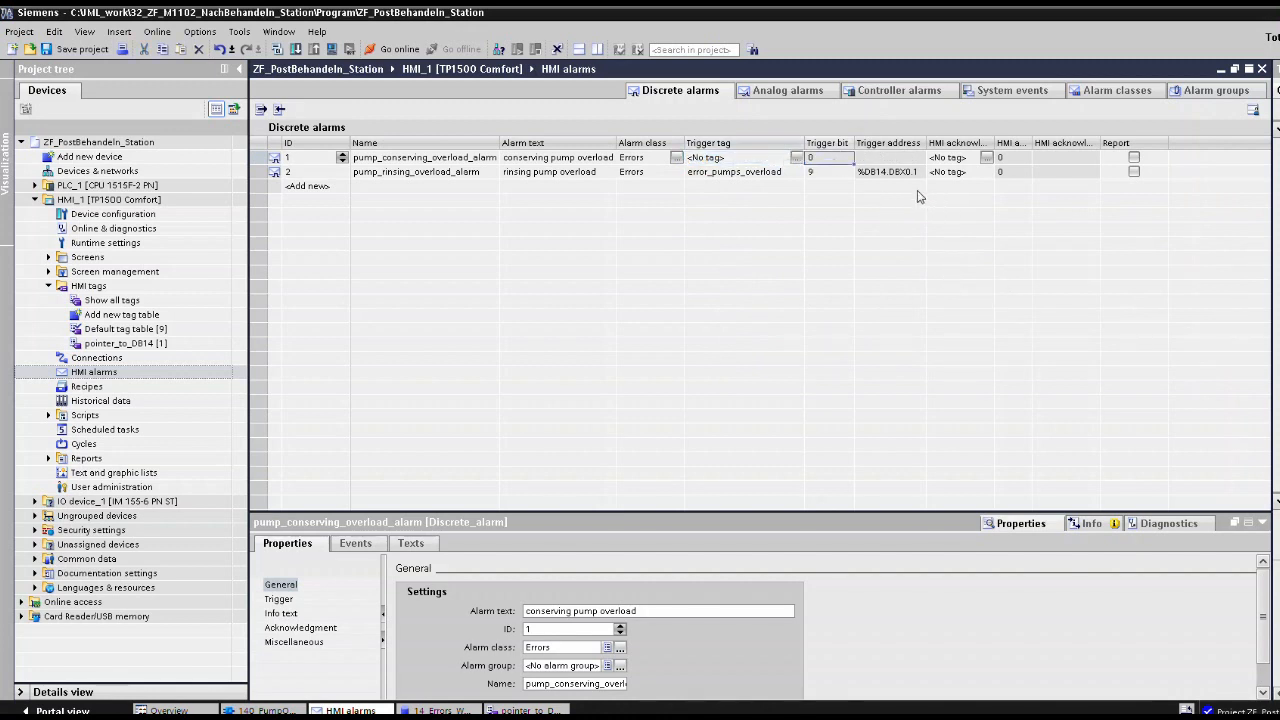
pyautogui.click(797, 160)
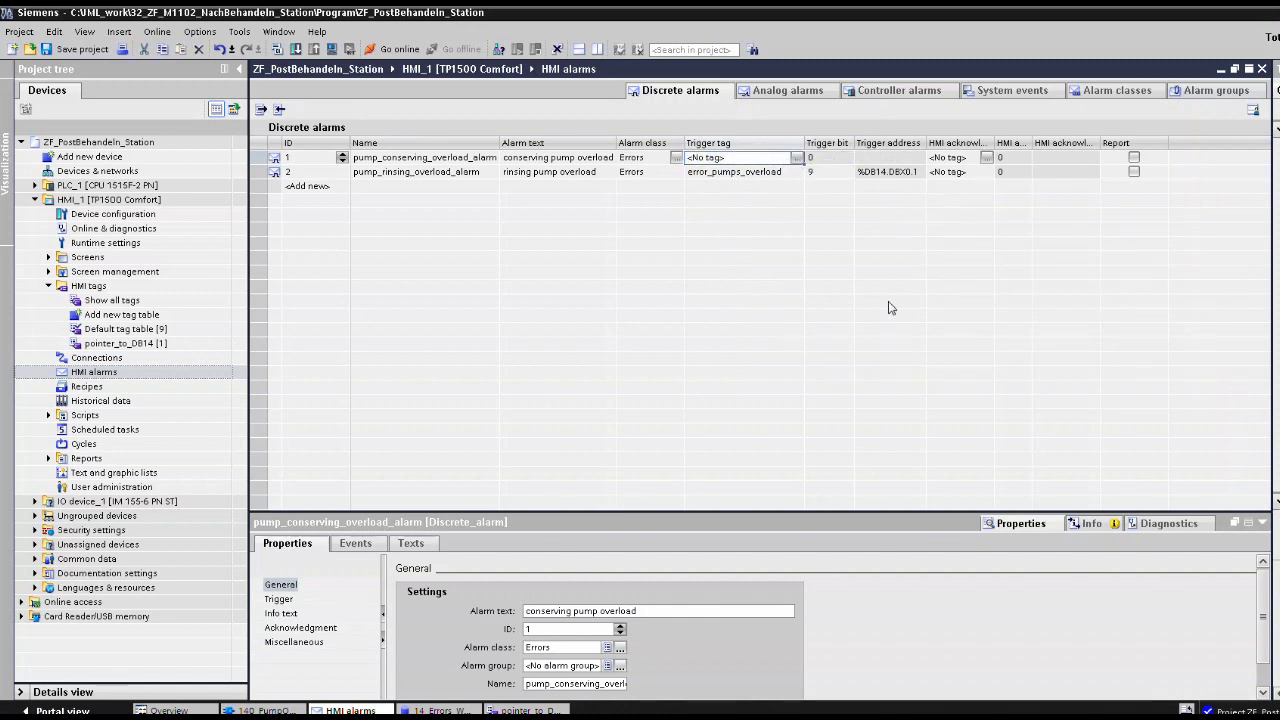
pyautogui.write('error_pumps_overload')
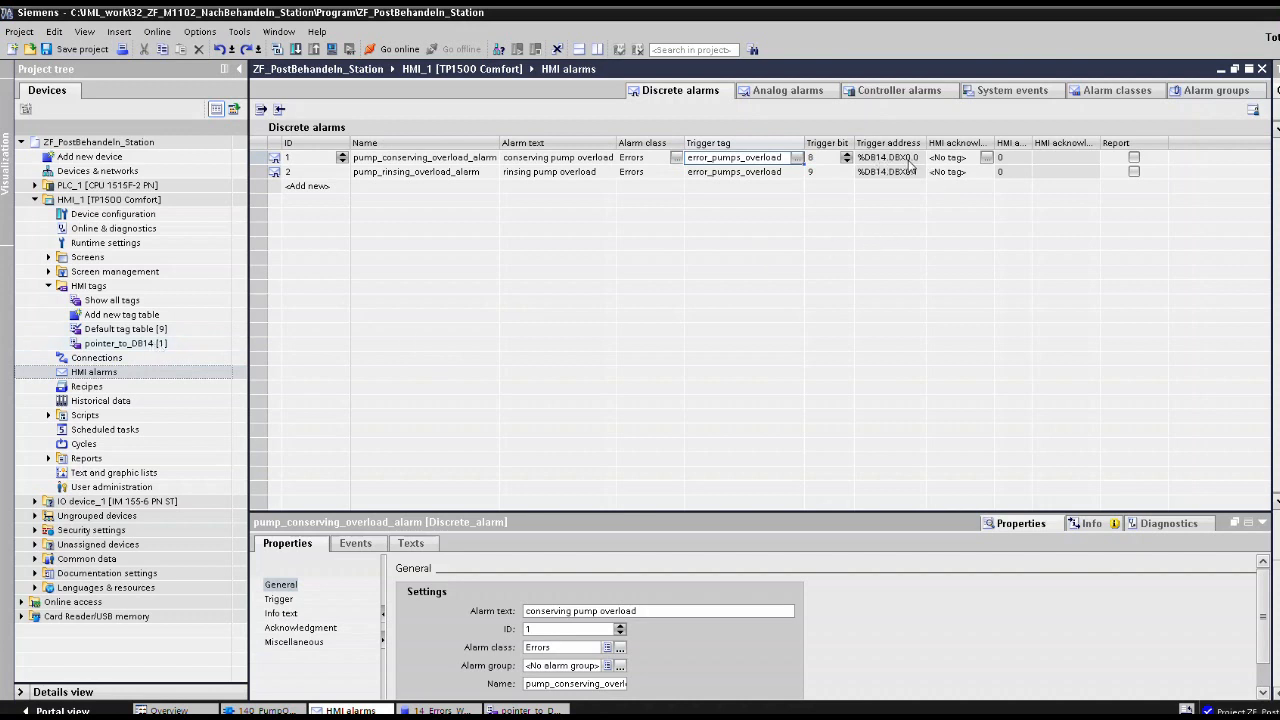
pyautogui.click(843, 163)
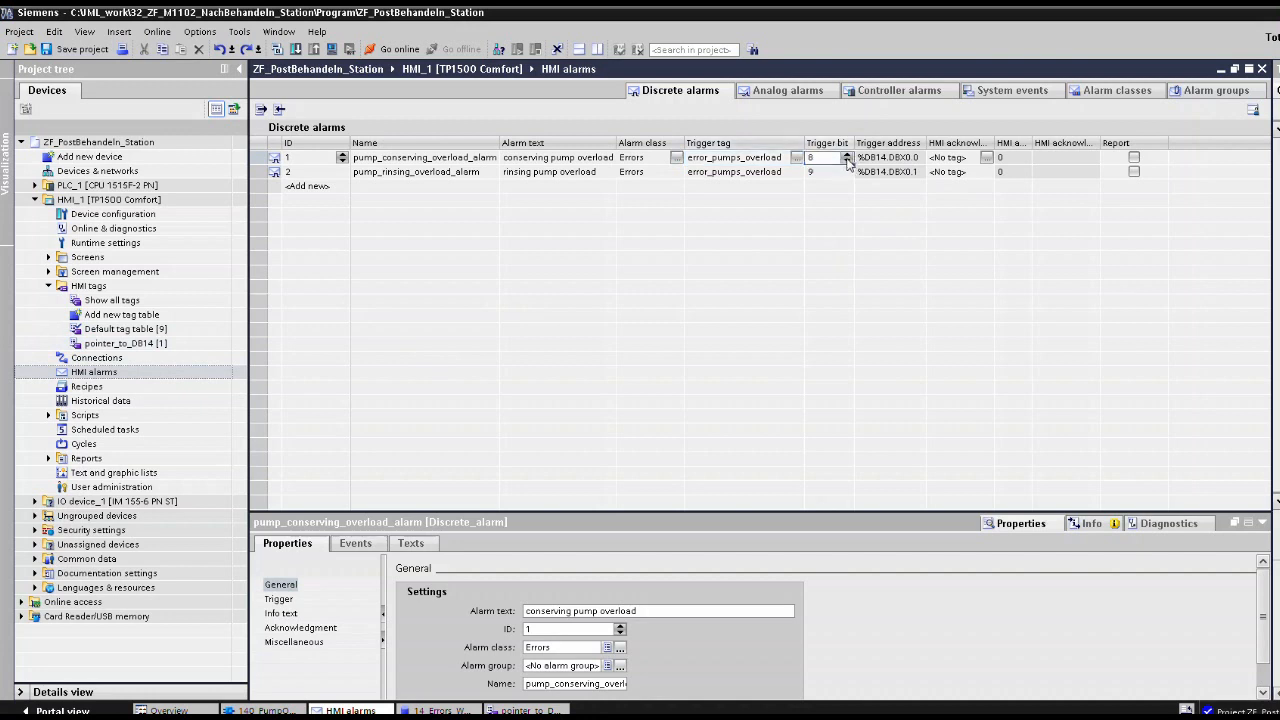
pyautogui.click(847, 162)
pyautogui.click(847, 163)
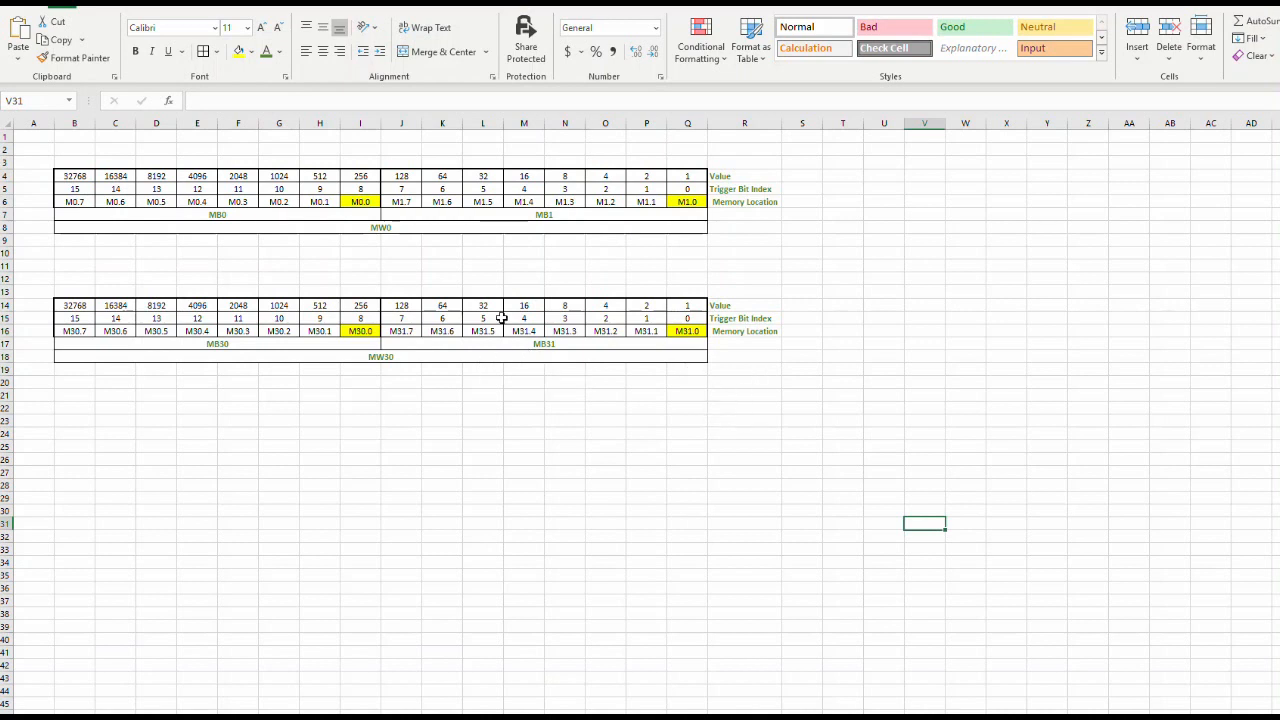
# Switch to the Excel workbook and examine how word MW0 is divided into bytes MB0 and MB1 and where M0.0 lies.
pyautogui.click(406, 230)
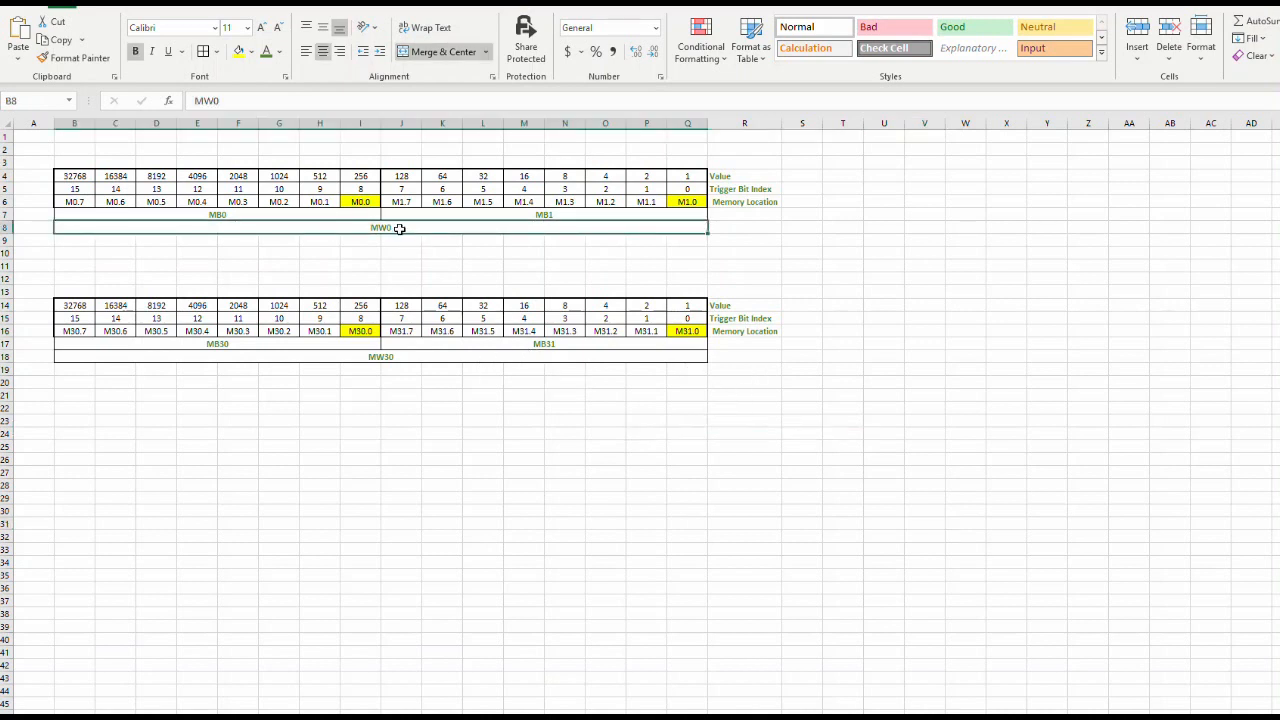
pyautogui.click(518, 215)
pyautogui.click(340, 215)
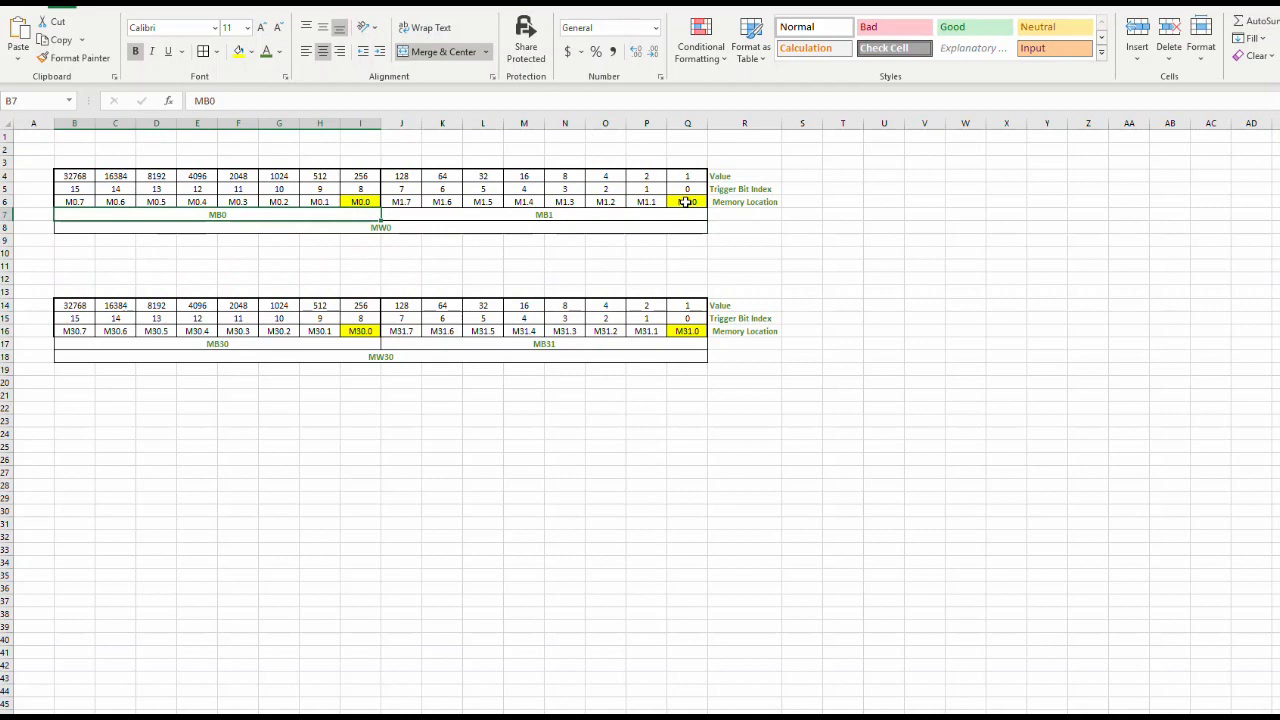
pyautogui.click(366, 202)
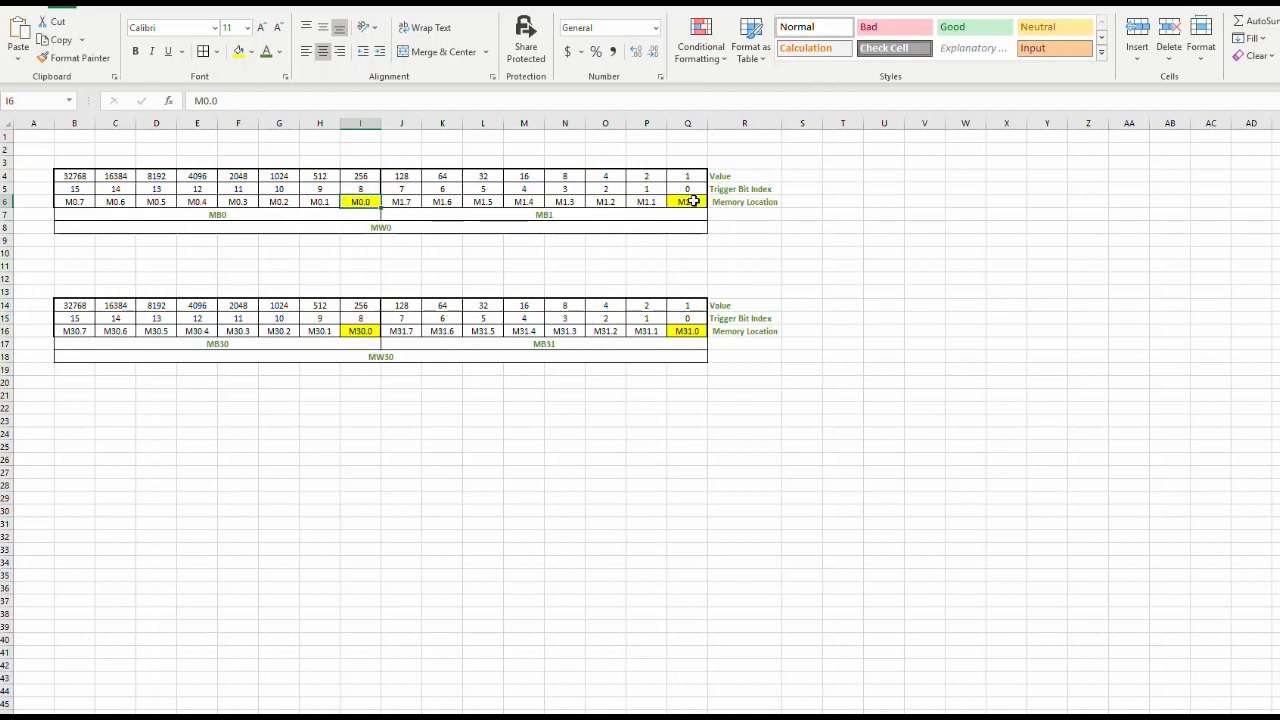
# Examine the decimal values and trigger bit indexes of memory locations M0.0 and M0.1 in the MW0 table.
pyautogui.click(359, 175)
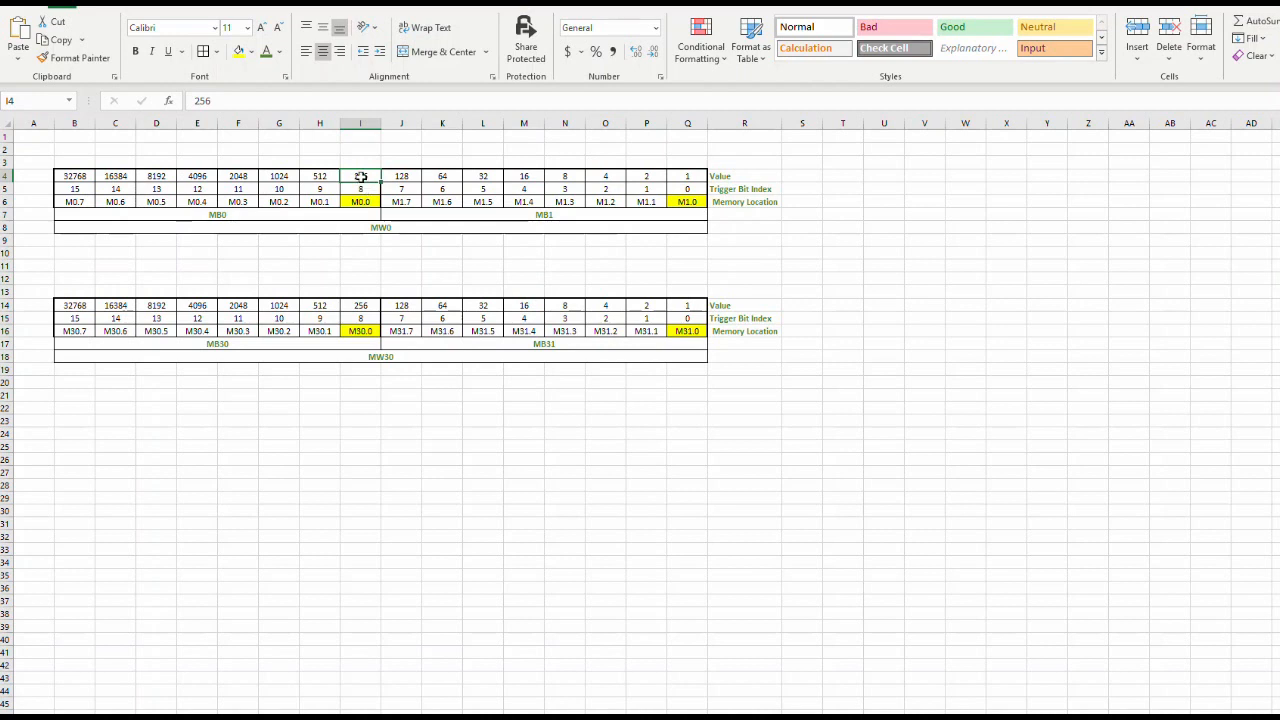
pyautogui.click(396, 176)
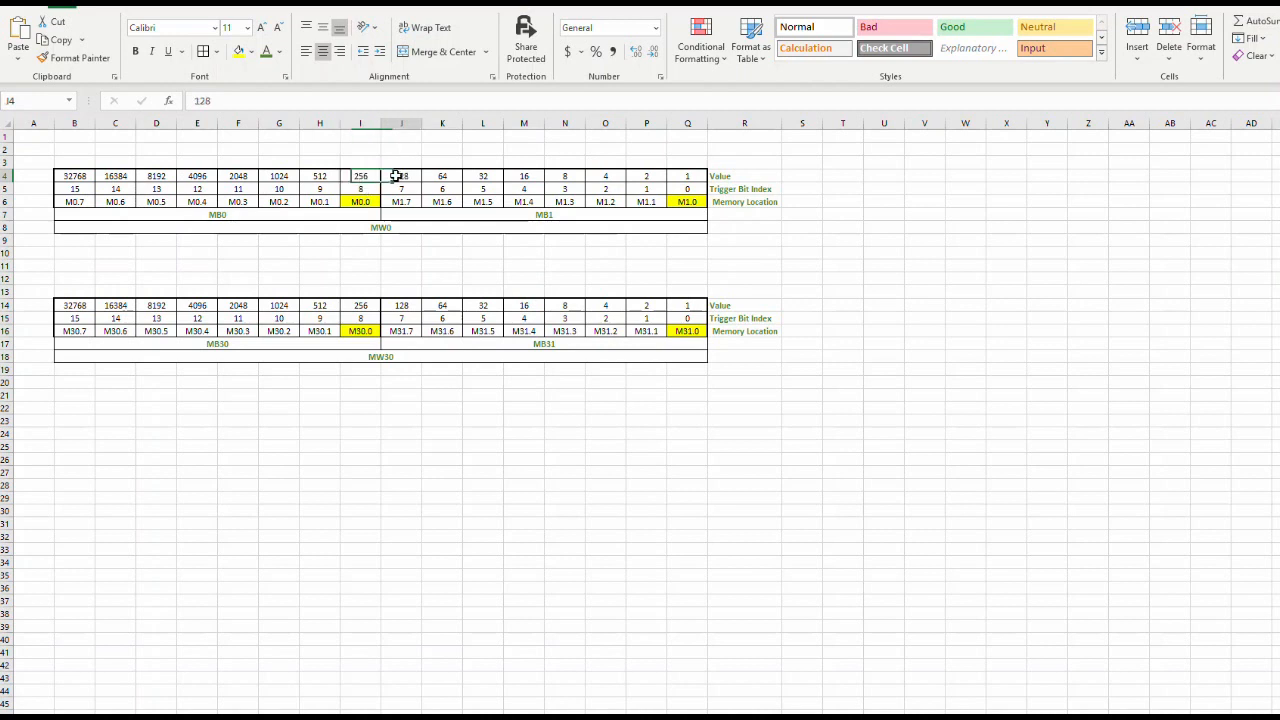
pyautogui.click(360, 176)
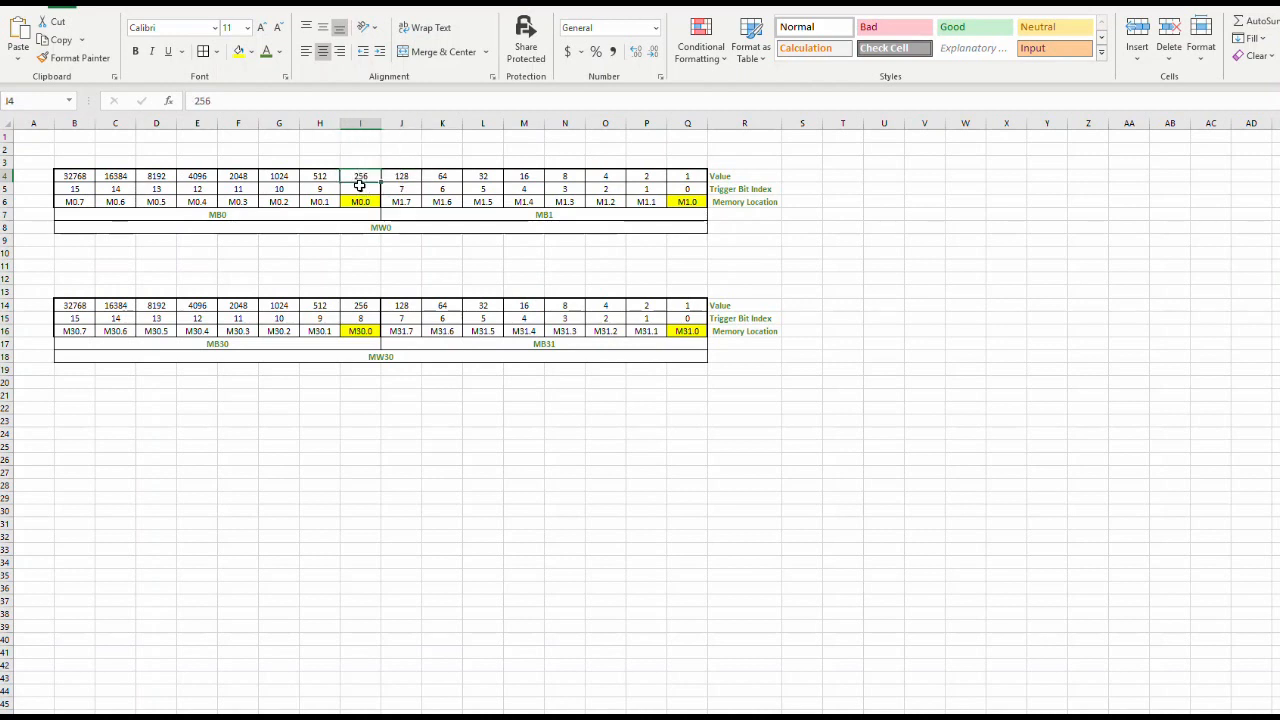
pyautogui.click(356, 188)
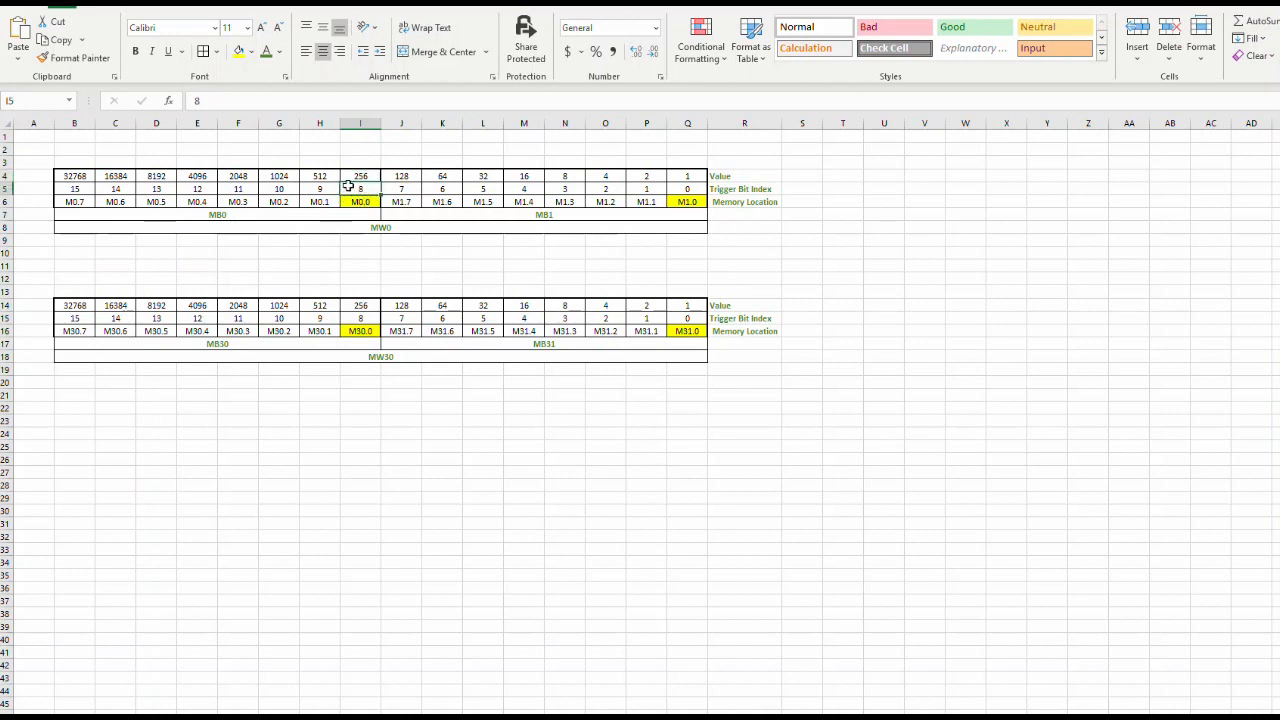
pyautogui.click(322, 177)
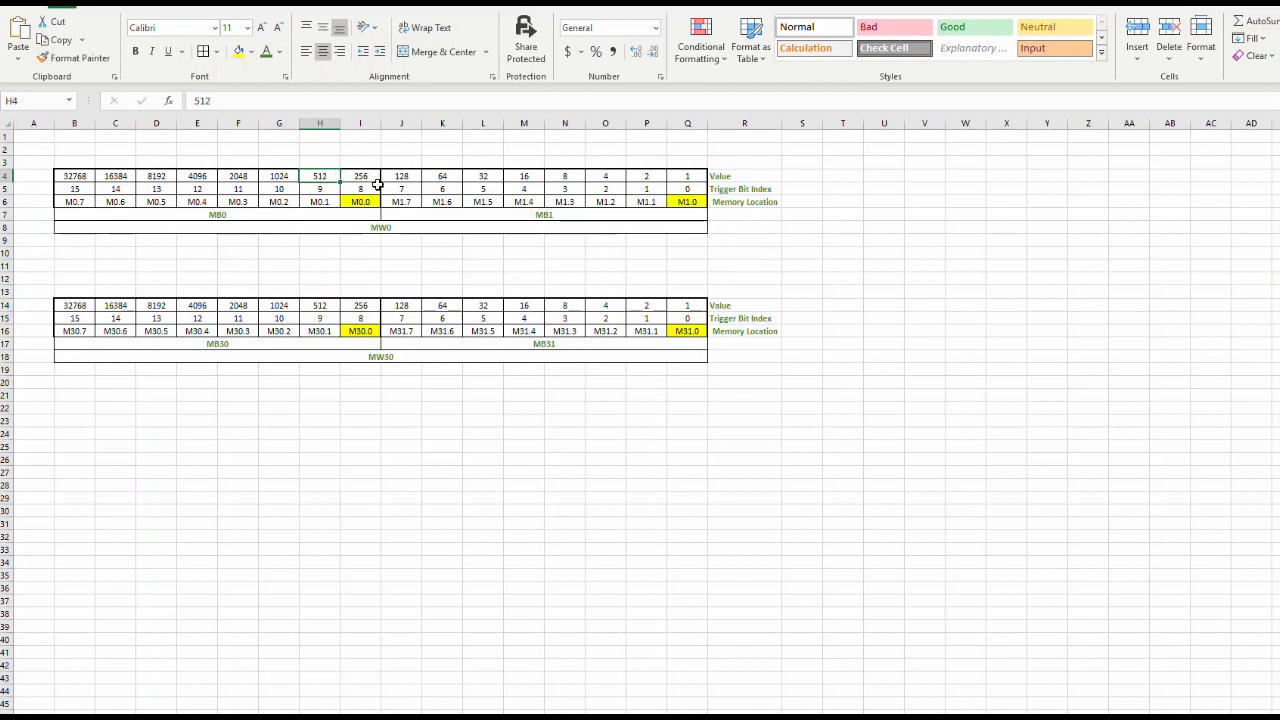
pyautogui.click(322, 190)
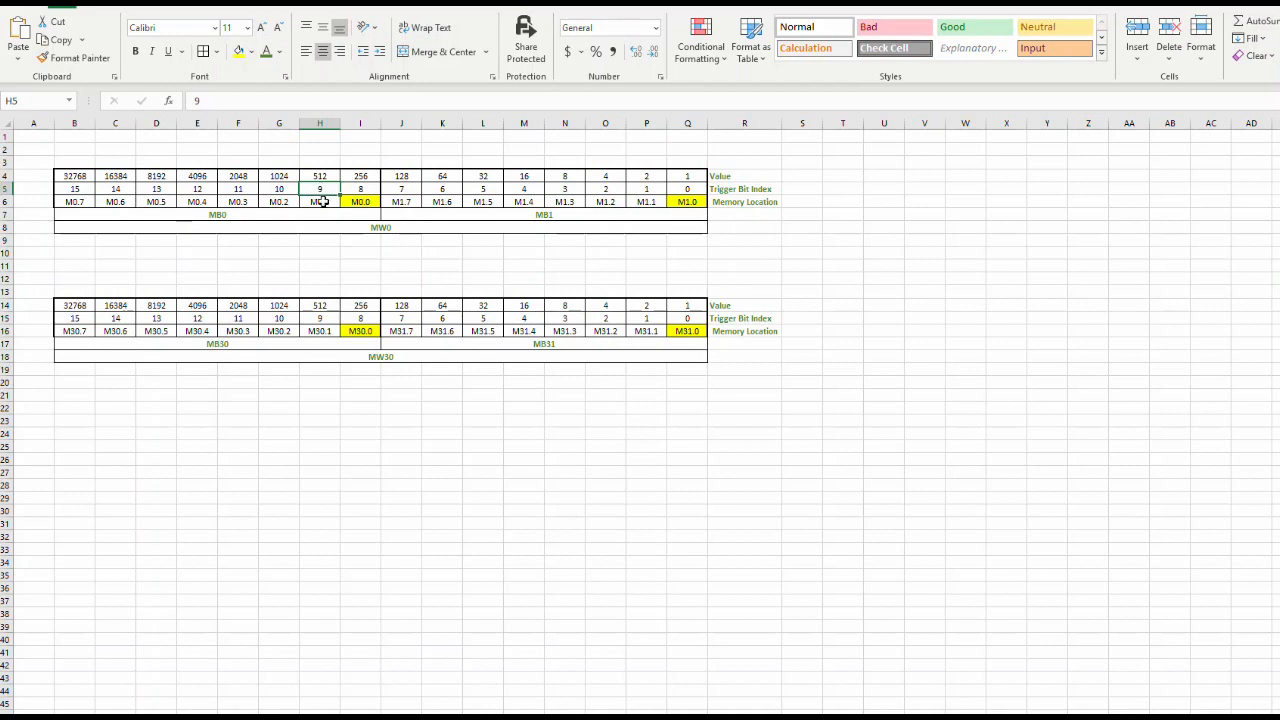
pyautogui.click(322, 202)
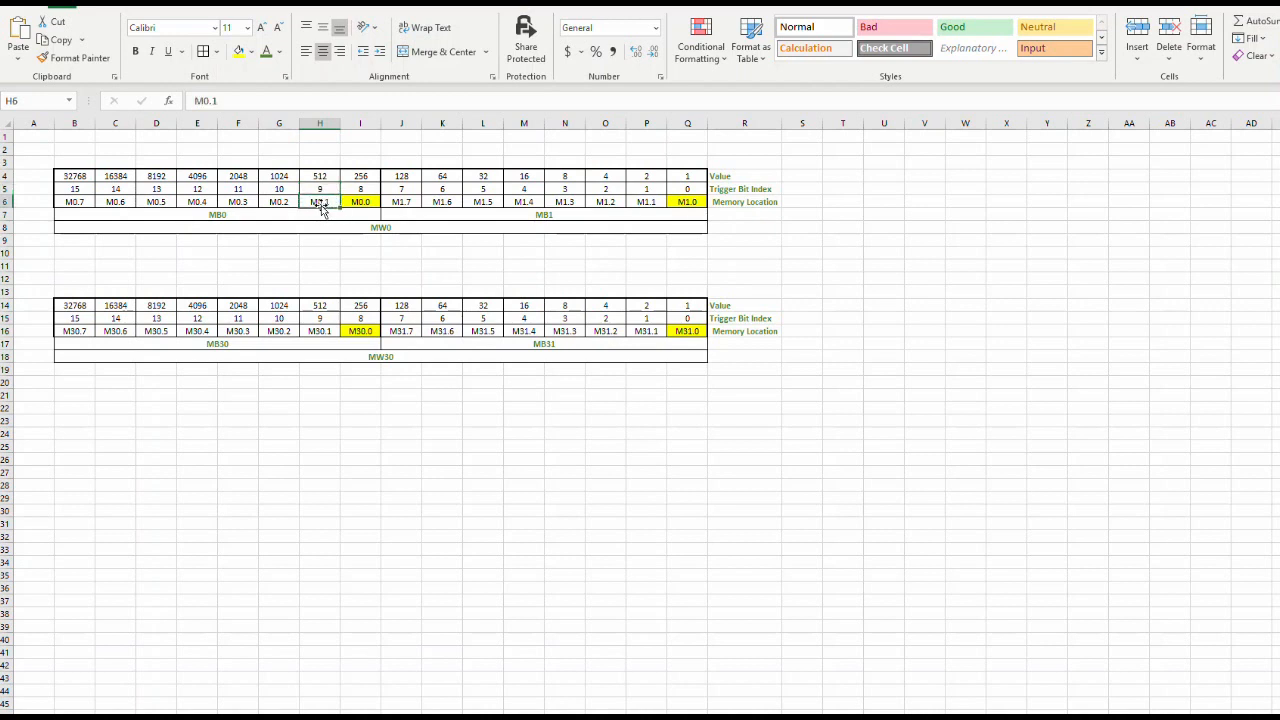
# Compare word MW0 with the MW30 table, examining the trigger bit index of M30.0 and memory location M31.0.
pyautogui.click(398, 228)
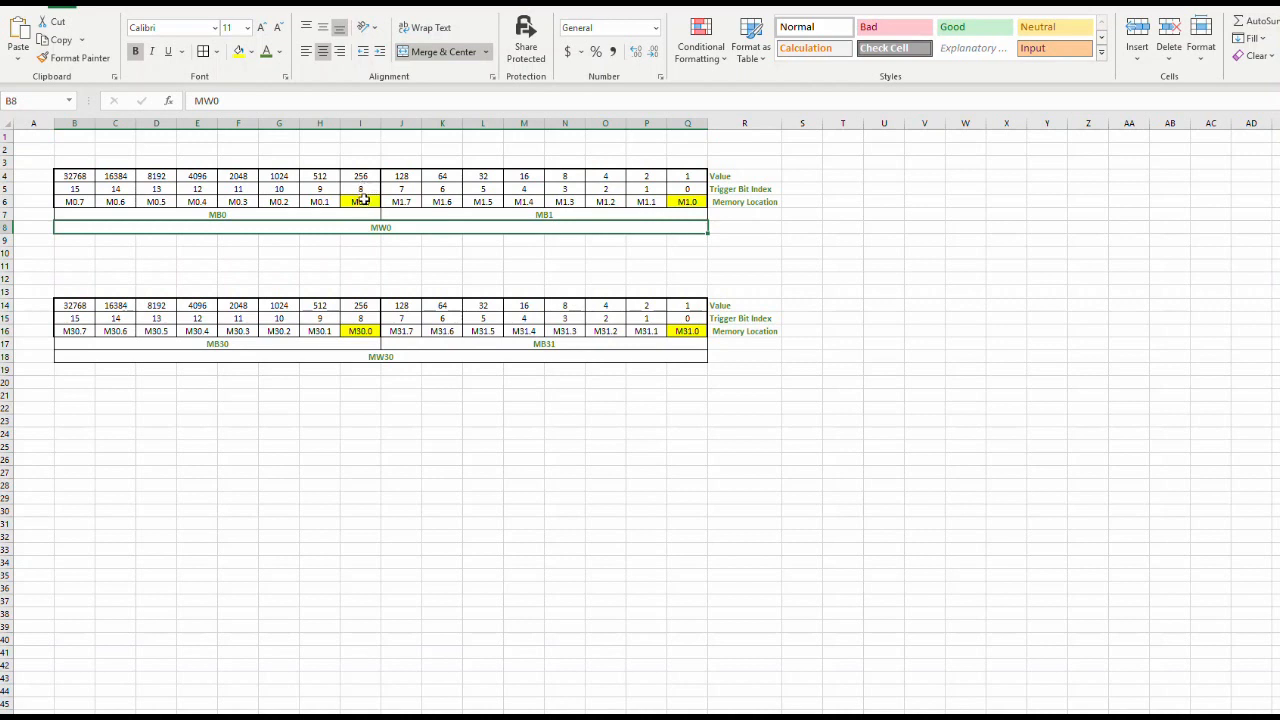
pyautogui.click(366, 318)
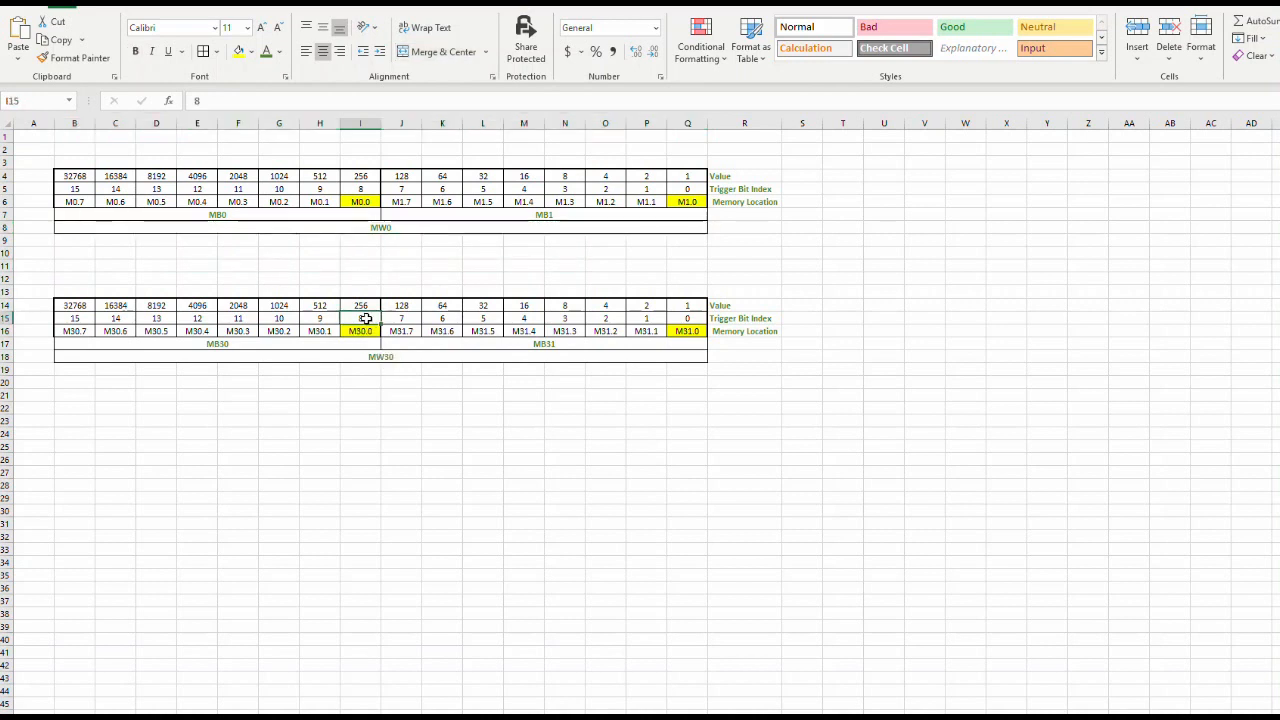
pyautogui.click(704, 336)
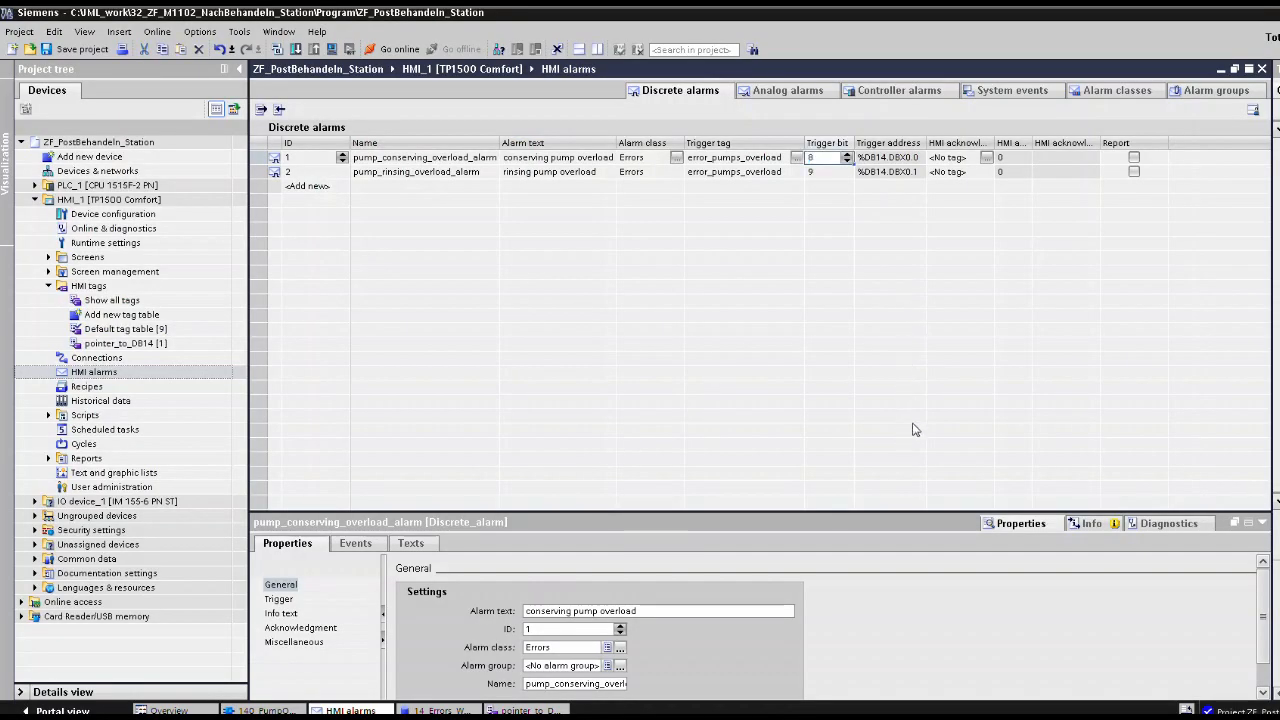
# Switch to TIA Portal and start the simulation of HMI_1 with the tag simulator.
pyautogui.click(128, 203)
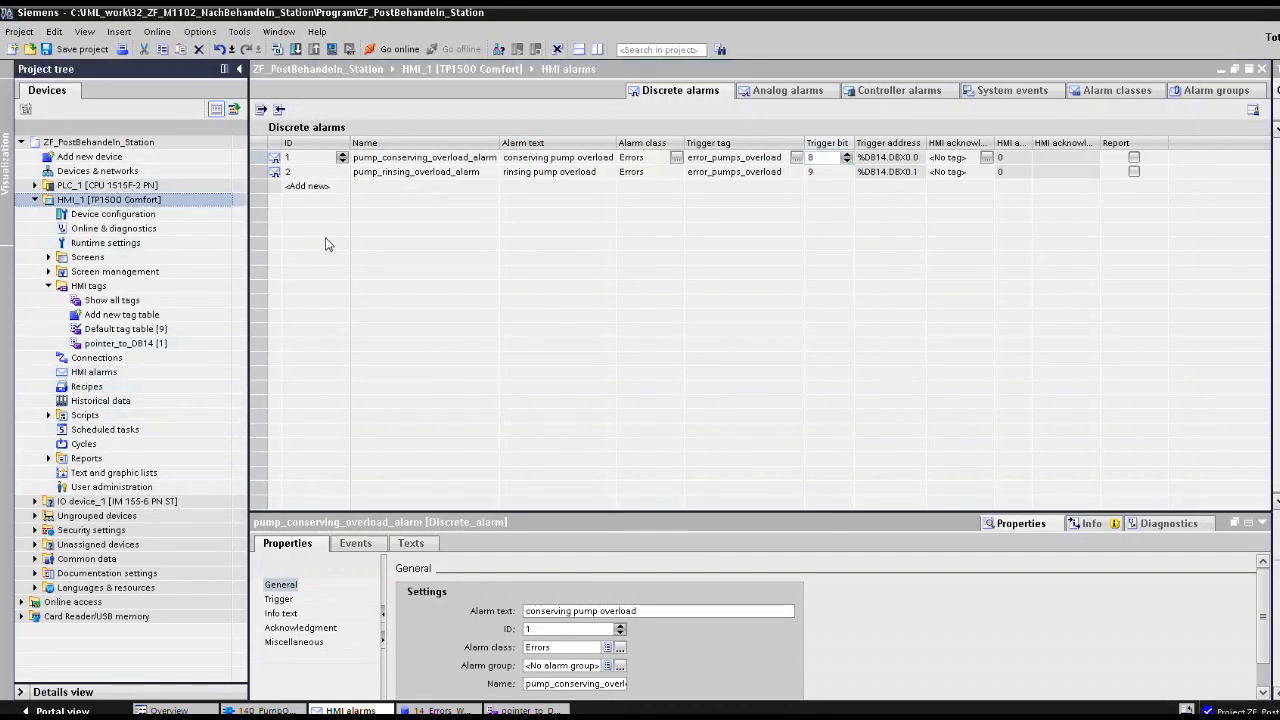
pyautogui.click(157, 32)
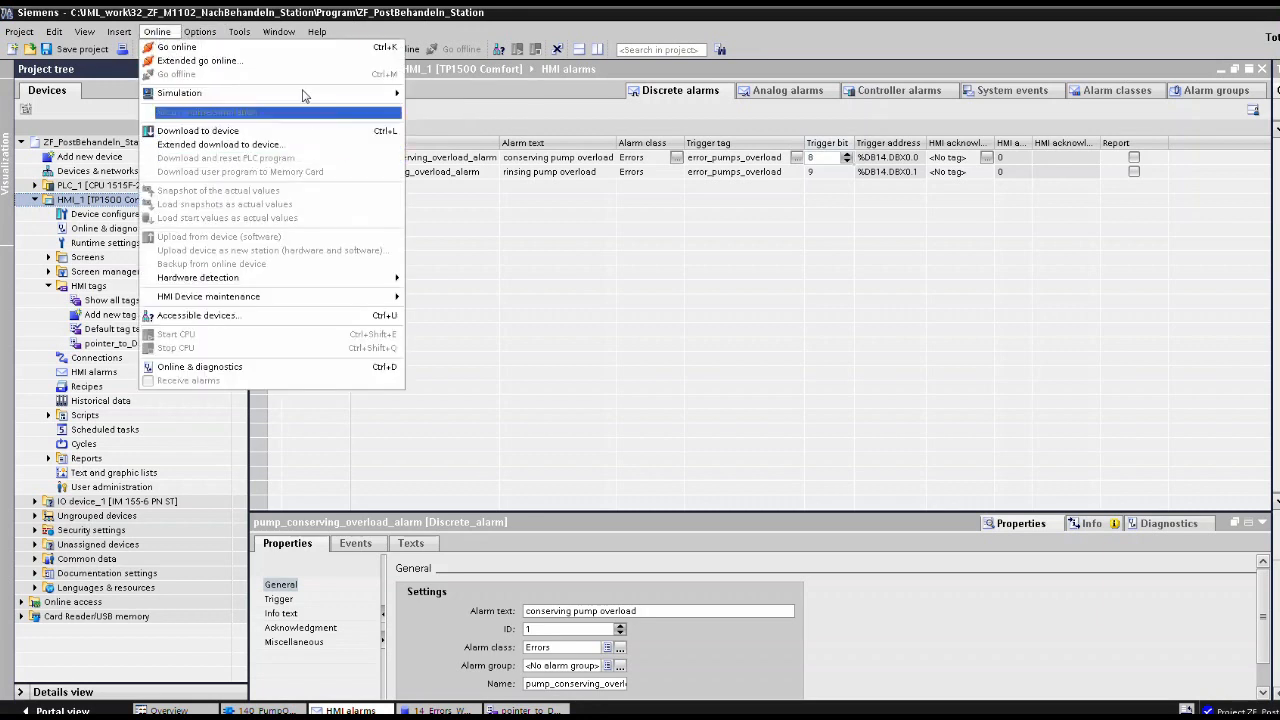
pyautogui.moveTo(308, 93)
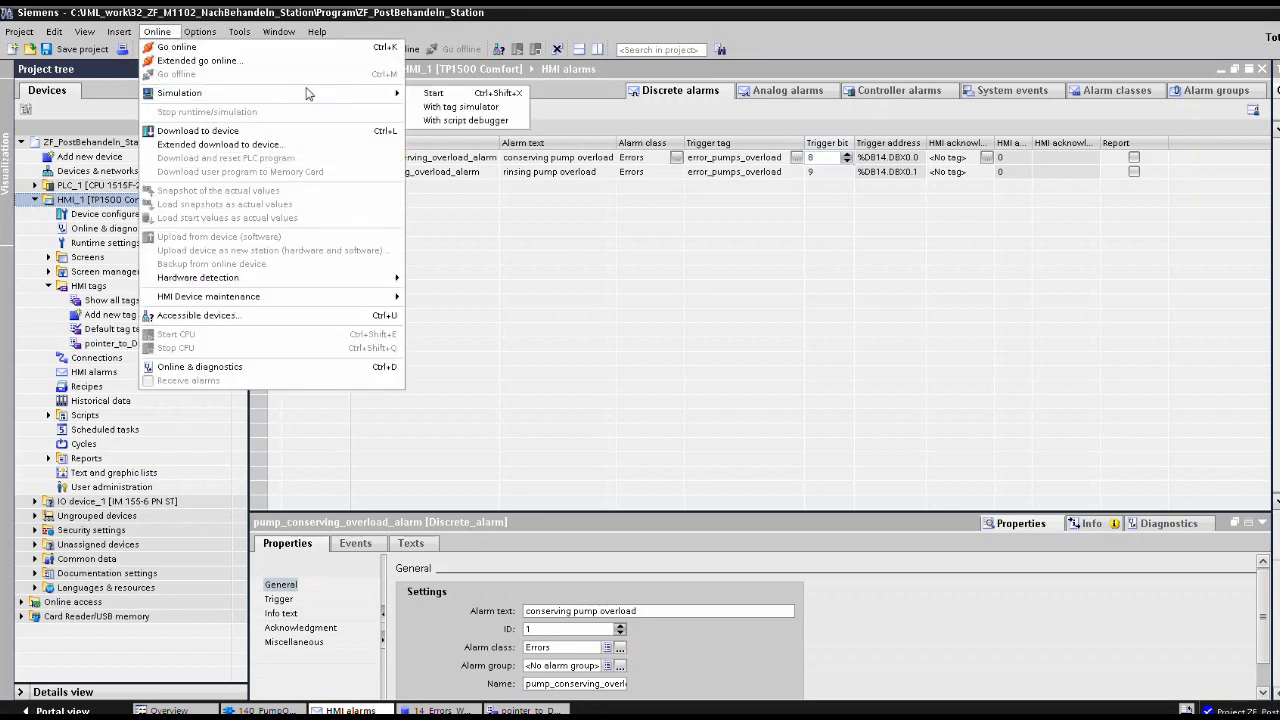
pyautogui.click(486, 108)
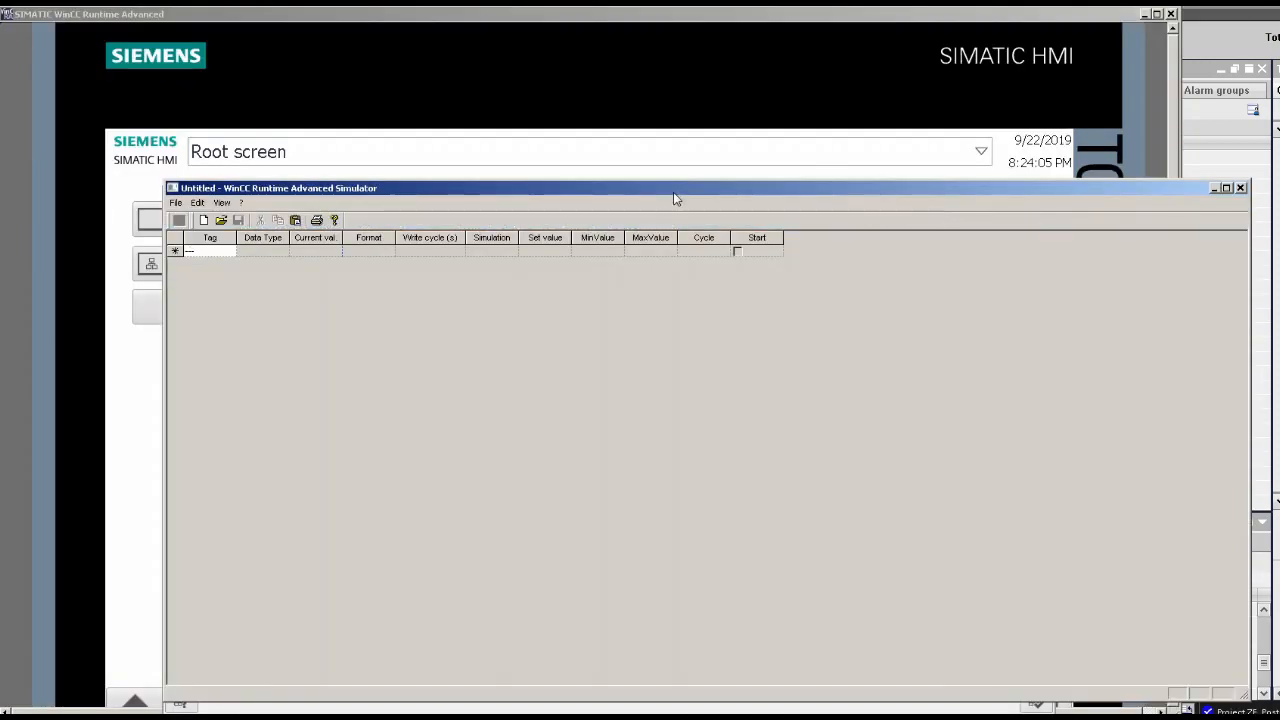
# Shrink the tag simulator window and move it aside so the root screen's navigation buttons are accessible.
pyautogui.moveTo(675, 188); pyautogui.dragTo(755, 179)
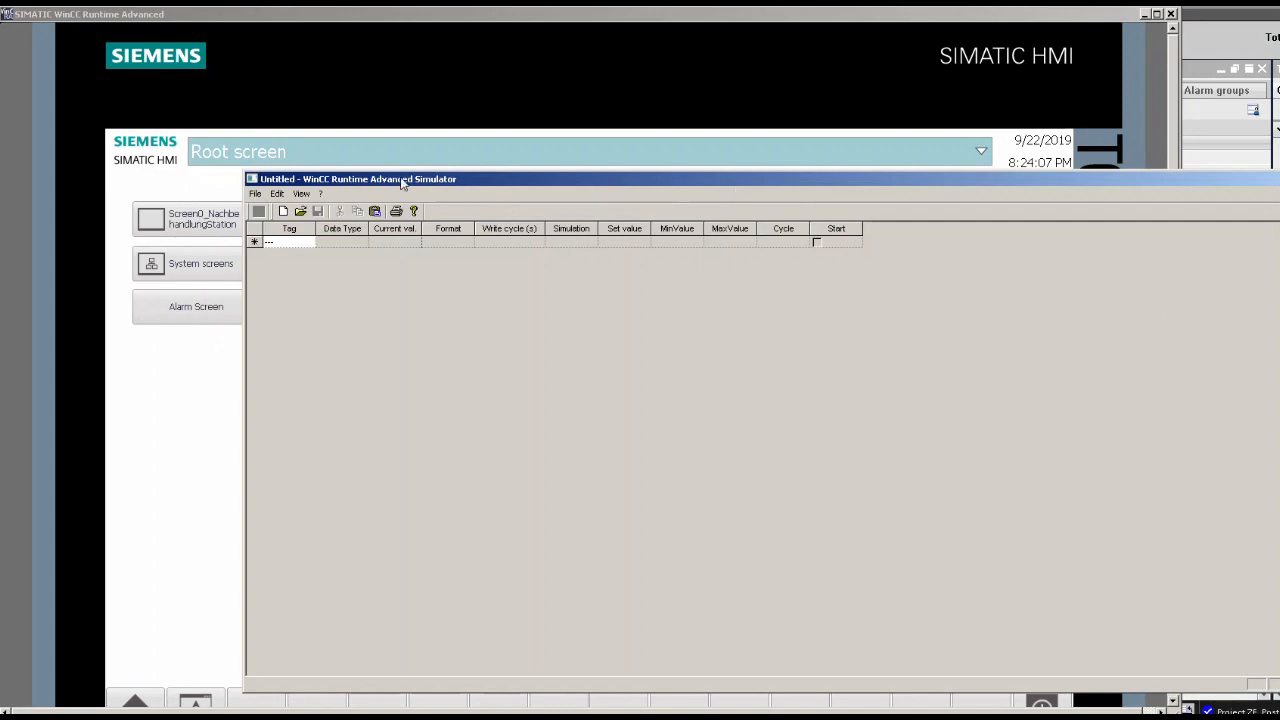
pyautogui.click(251, 179)
pyautogui.click(252, 181)
pyautogui.moveTo(244, 172); pyautogui.dragTo(604, 345)
pyautogui.moveTo(827, 353); pyautogui.dragTo(592, 222)
pyautogui.moveTo(1091, 559); pyautogui.dragTo(1101, 414)
pyautogui.moveTo(850, 221); pyautogui.dragTo(1187, 241)
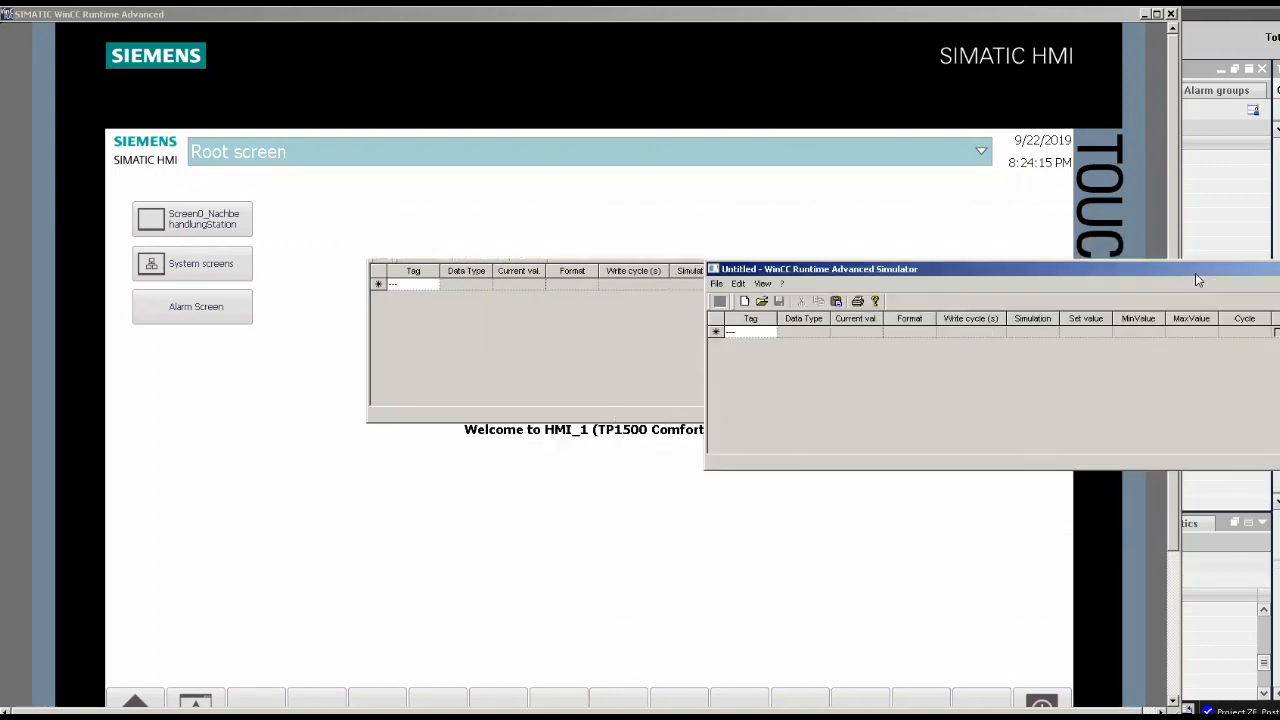
# Open Screen0_NachbehandlungStation in the HMI runtime and bring the tag simulator back in front of it.
pyautogui.click(208, 221)
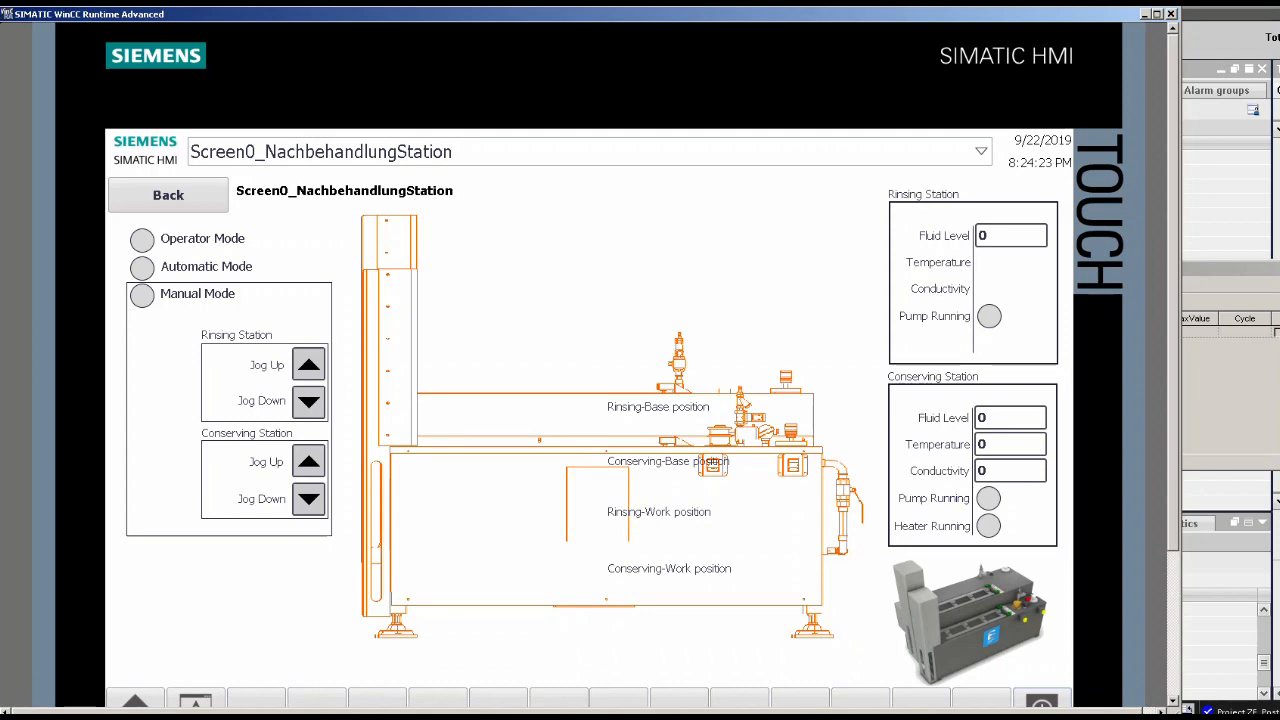
pyautogui.hotkey('alt', 'Tab')
pyautogui.moveTo(976, 282); pyautogui.dragTo(818, 186)
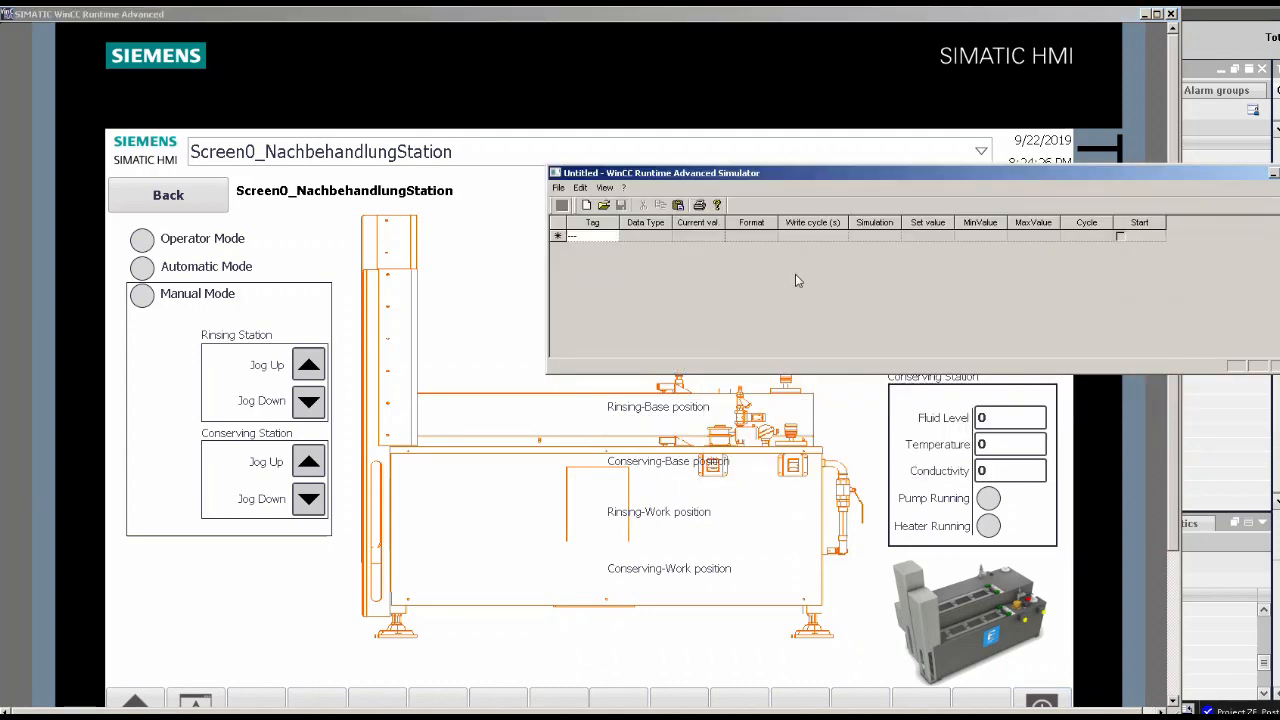
# Widen the simulator's Tag column and add error_pumps_overload[0] as the tag to simulate.
pyautogui.click(601, 236)
pyautogui.click(611, 235)
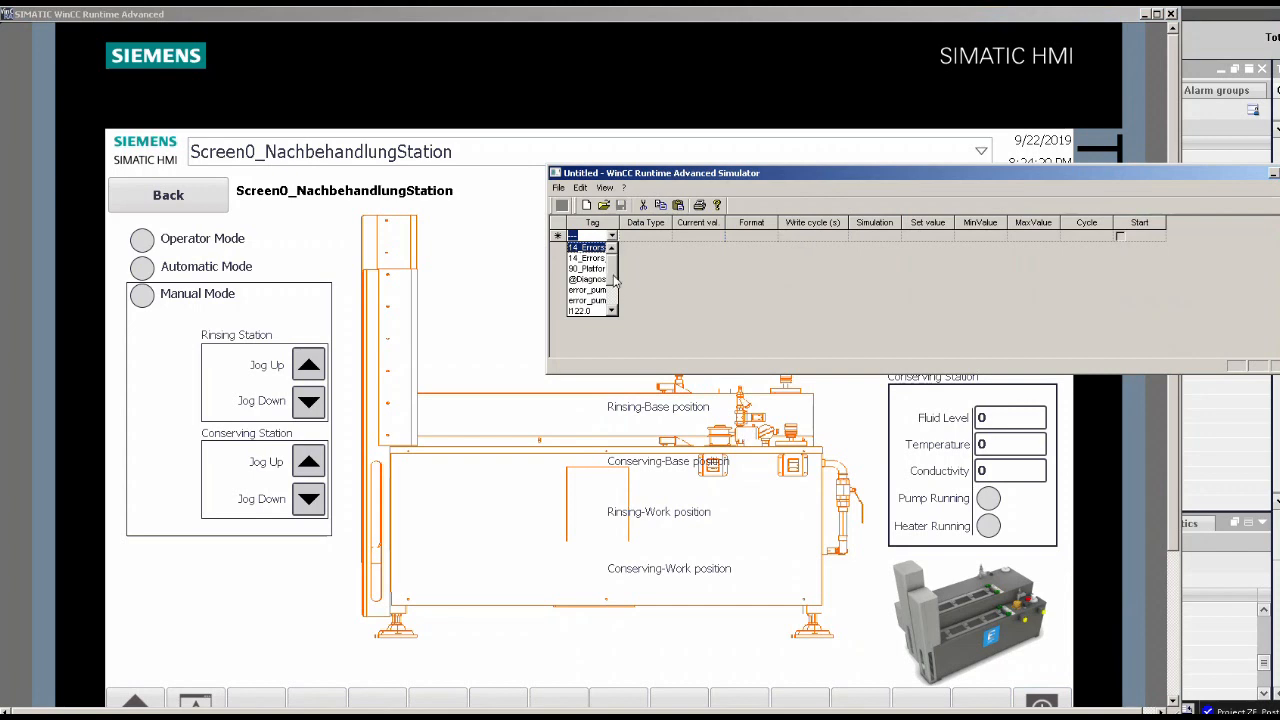
pyautogui.click(618, 223)
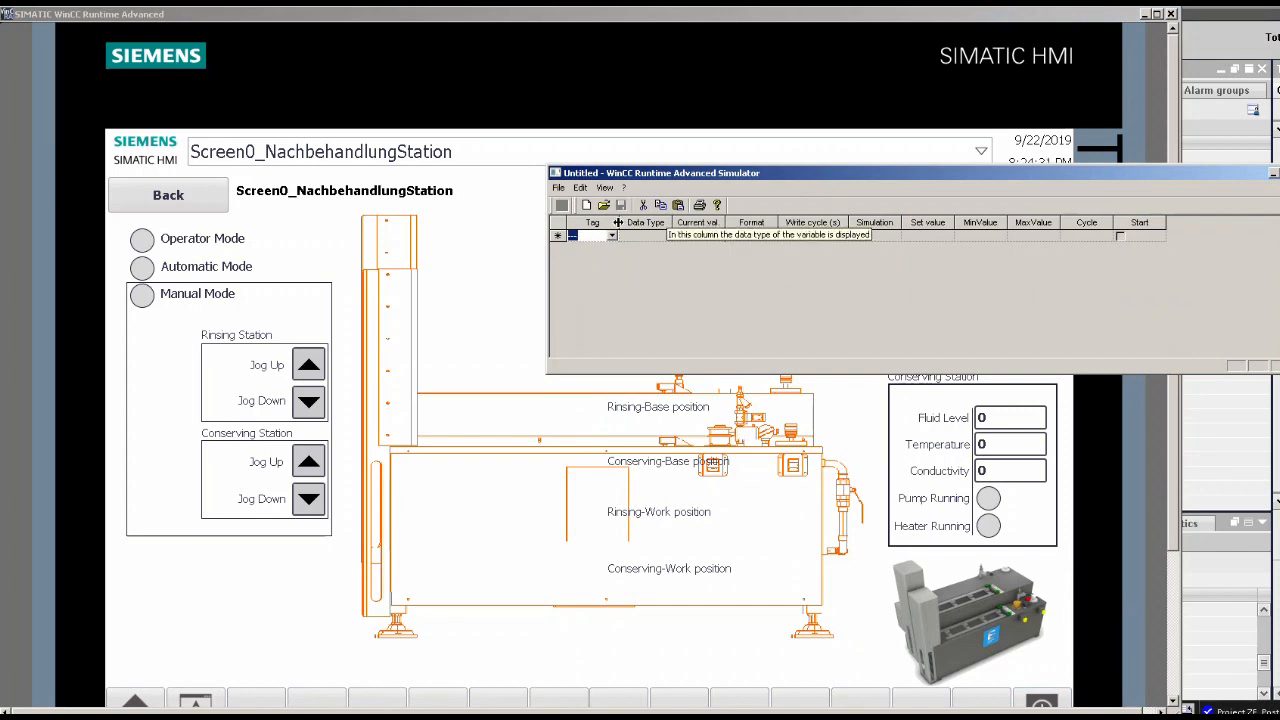
pyautogui.moveTo(618, 223); pyautogui.dragTo(728, 223)
pyautogui.click(717, 237)
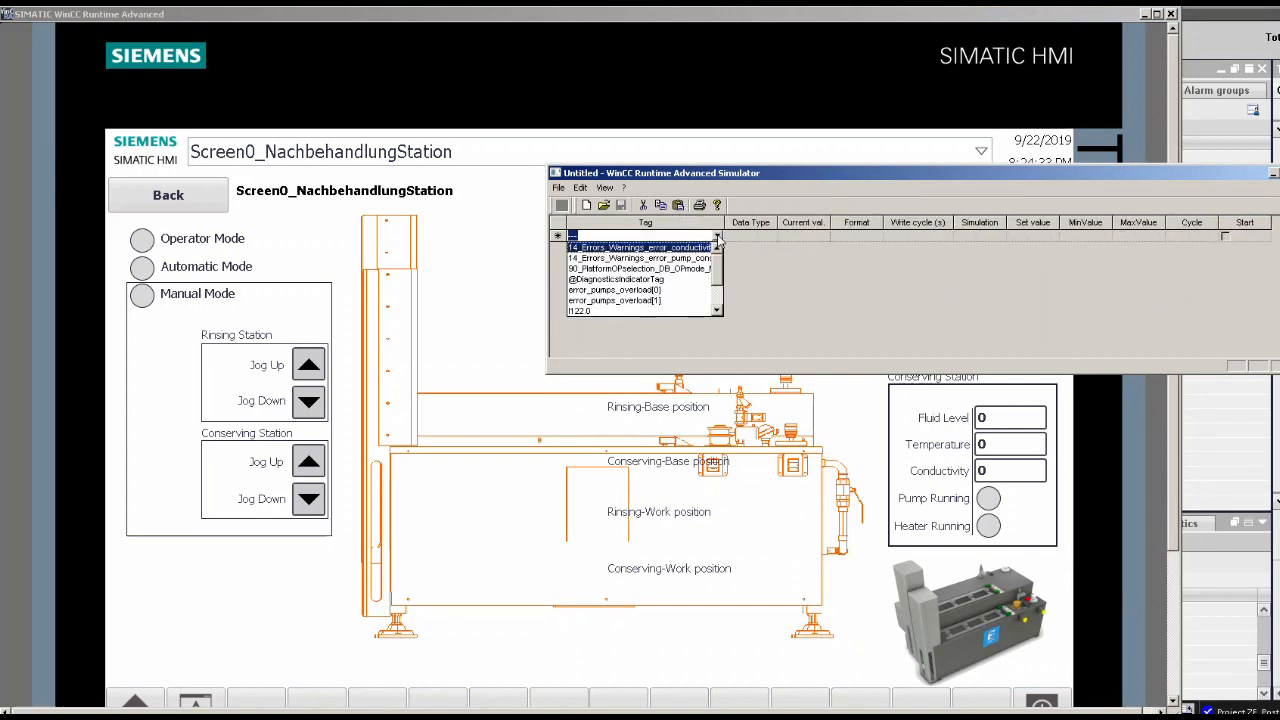
pyautogui.click(641, 291)
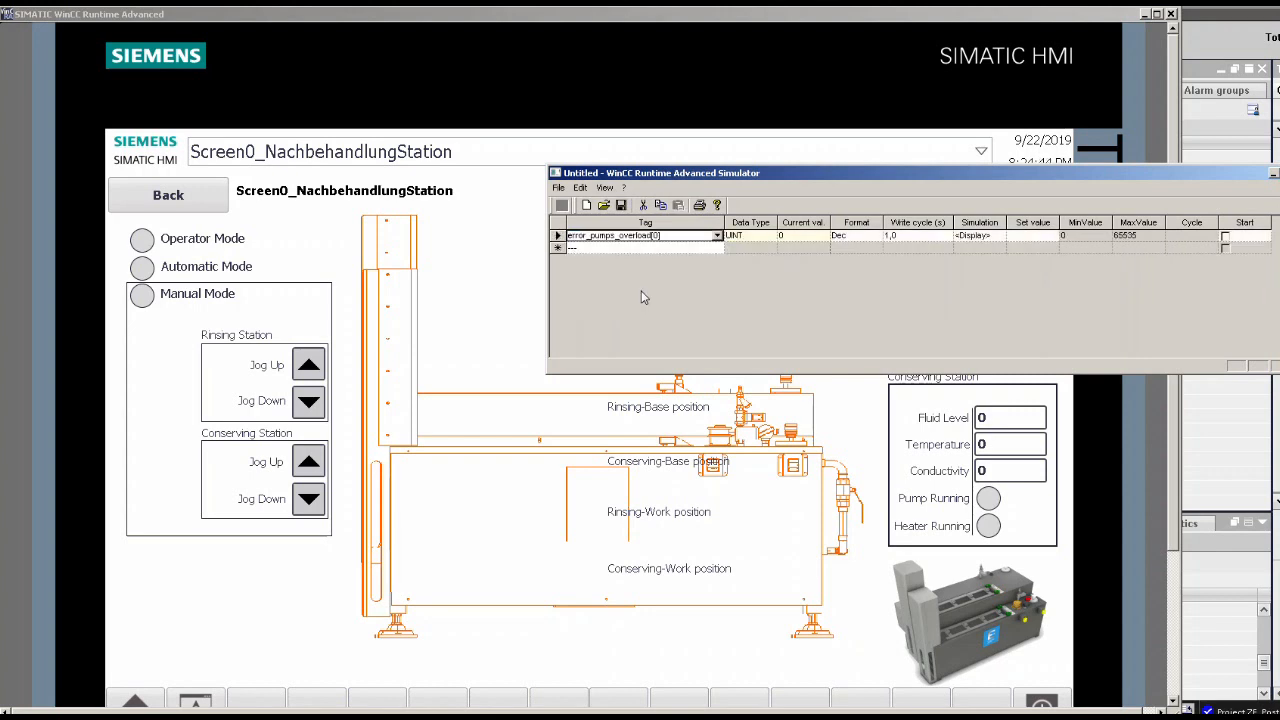
# Look up trigger bit 8 in the Excel MW0 table and set error_pumps_overload[0] to 256 in the tag simulator.
pyautogui.click(1036, 236)
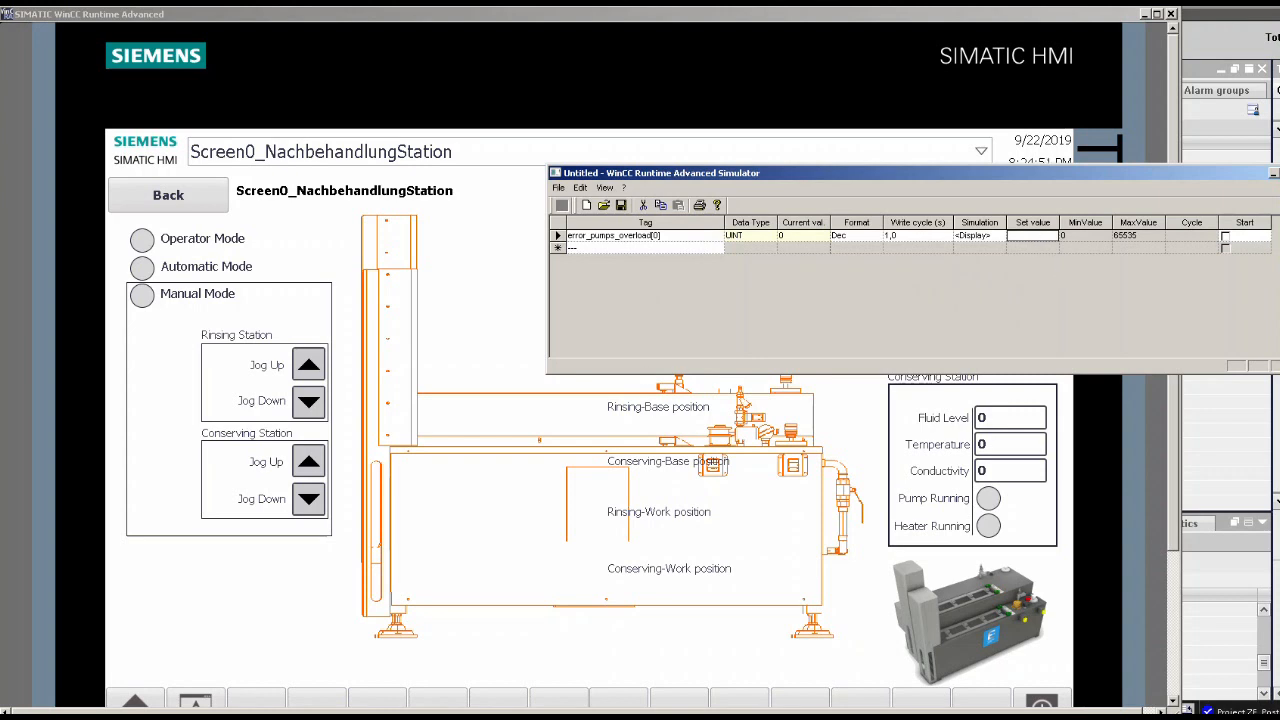
pyautogui.moveTo(207, 717)
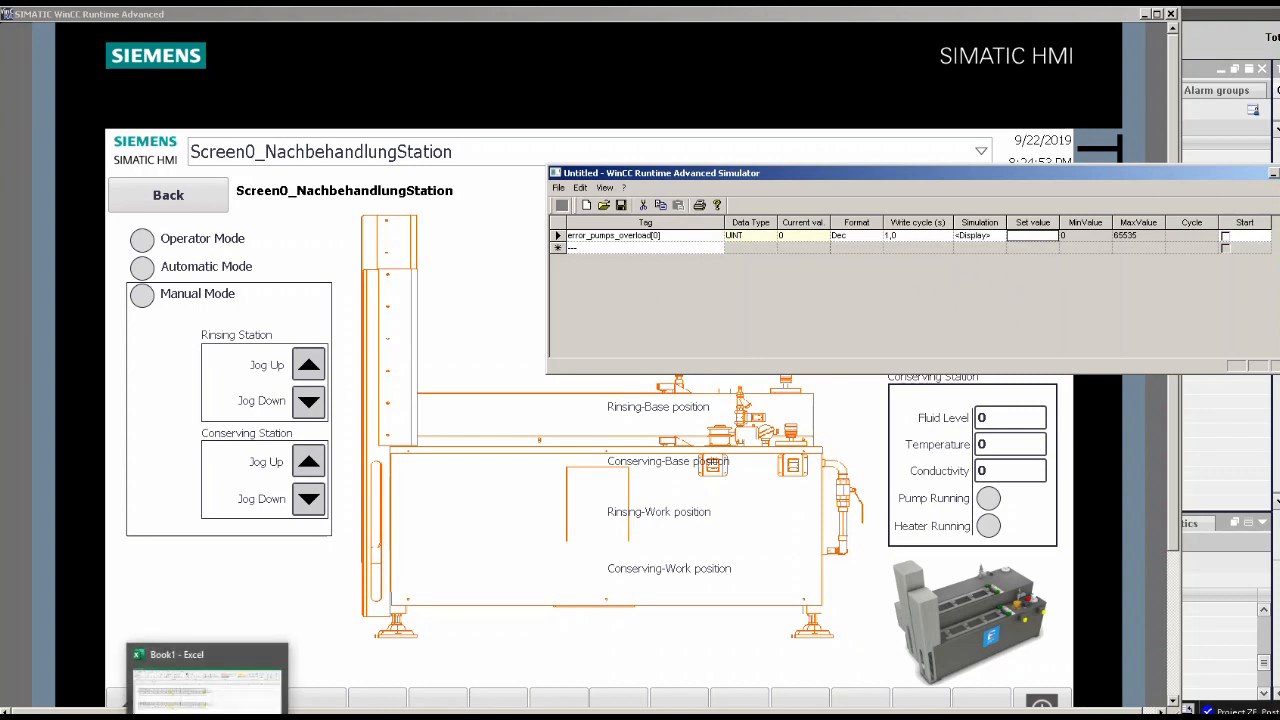
pyautogui.click(207, 680)
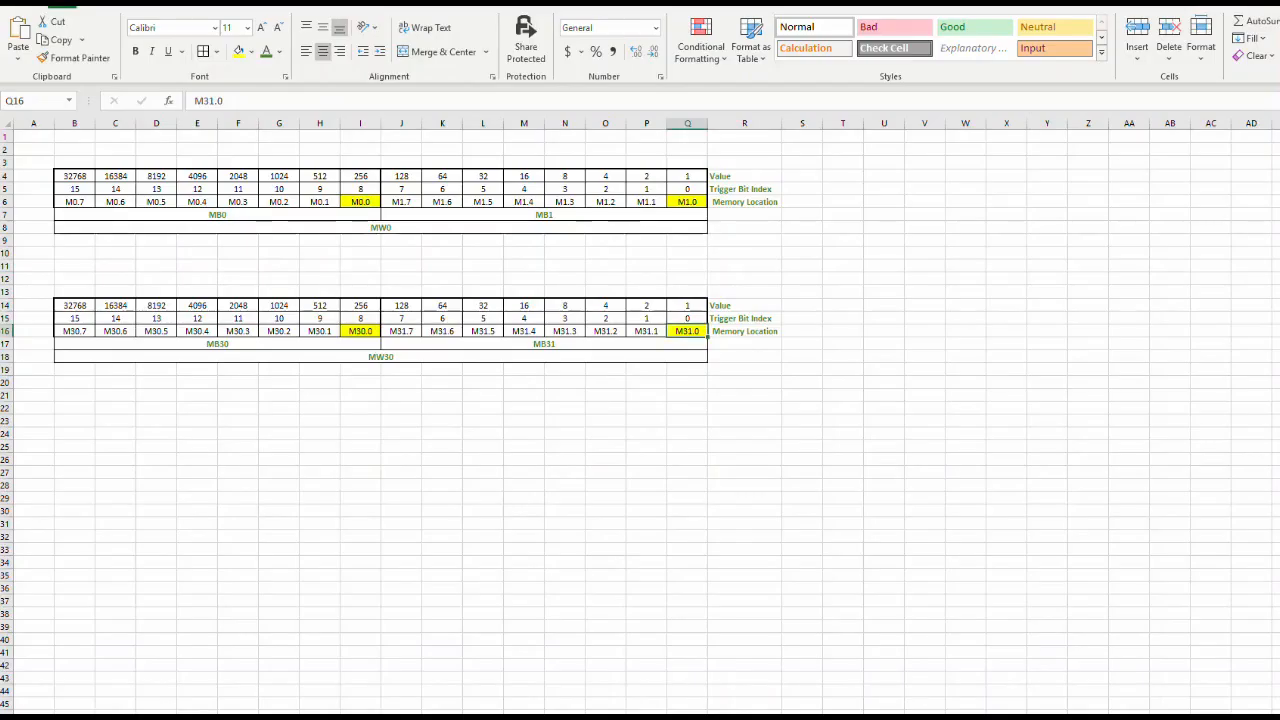
pyautogui.click(364, 189)
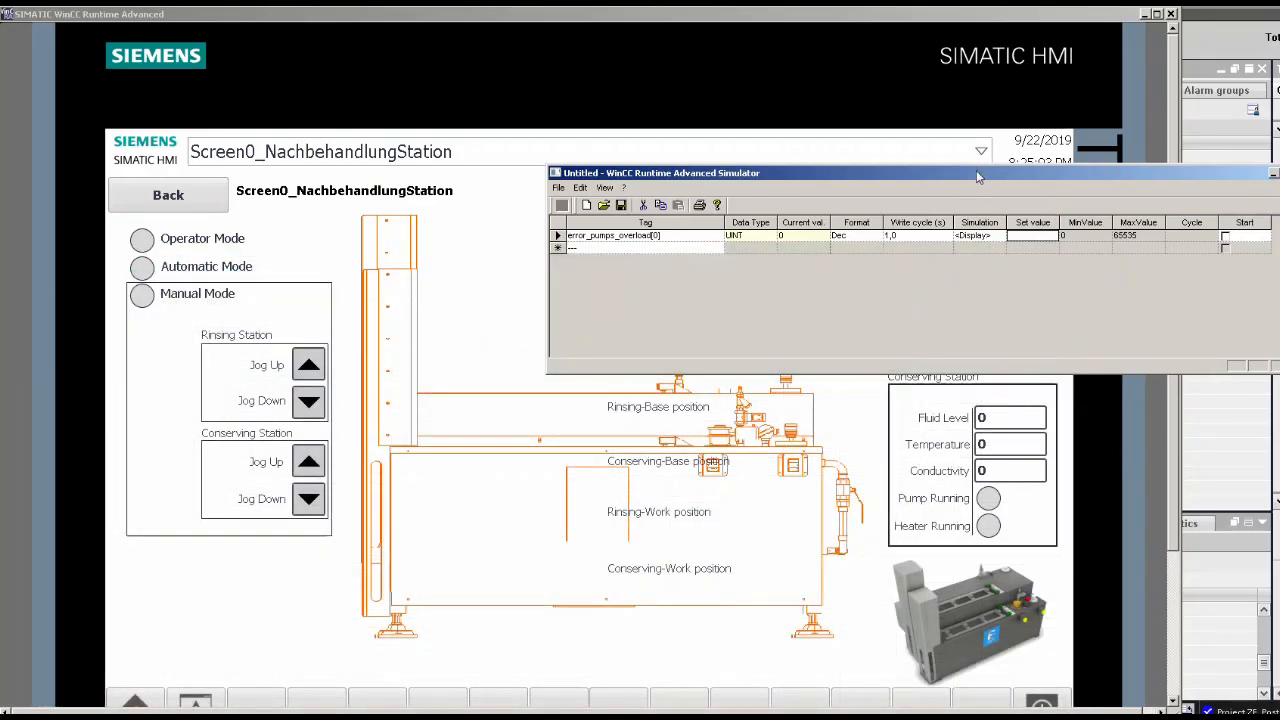
pyautogui.moveTo(978, 176); pyautogui.dragTo(967, 184)
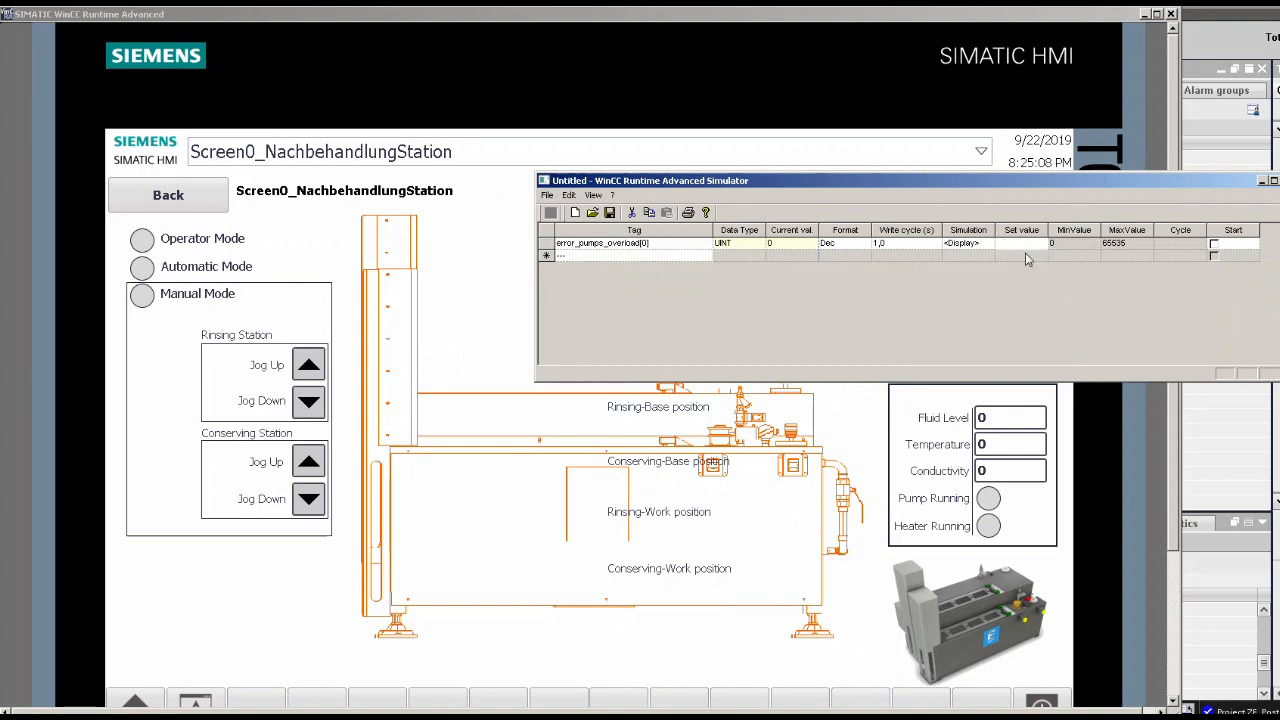
pyautogui.write('256')
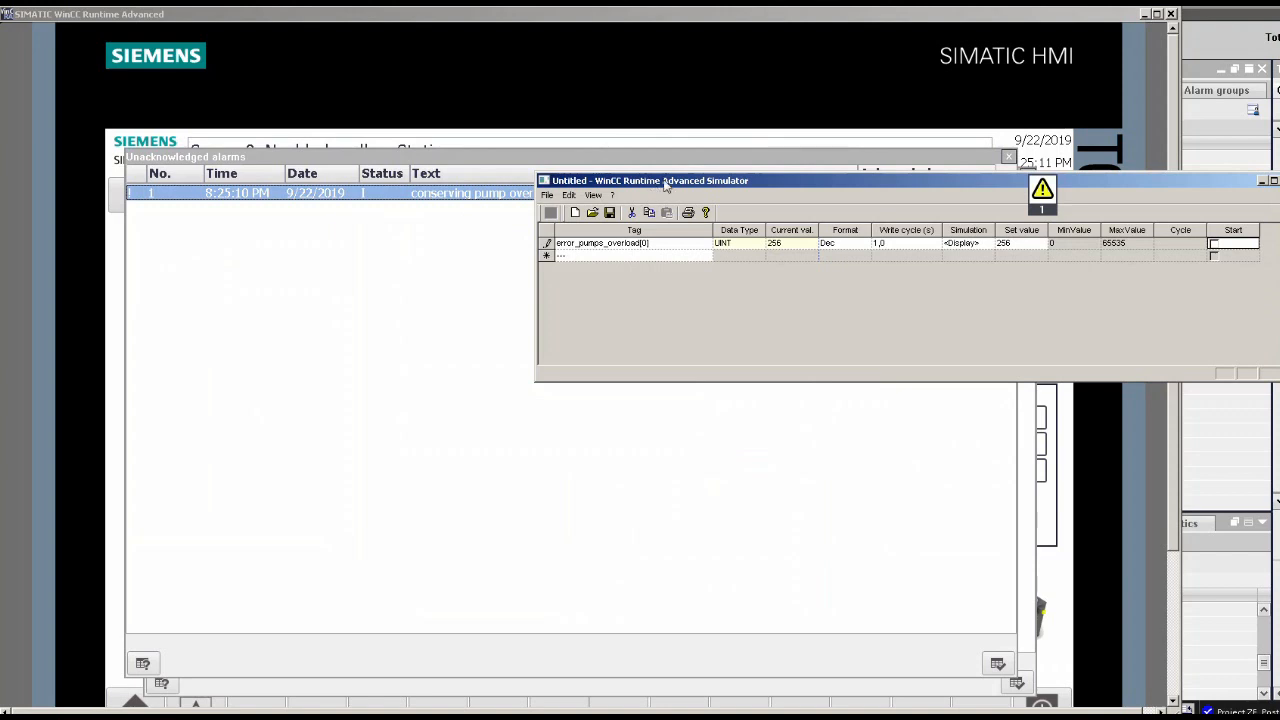
# Move the simulator and alarm windows apart to examine the unacknowledged alarm, and set error_pumps_overload[0] to 0.
pyautogui.moveTo(662, 186); pyautogui.dragTo(743, 243)
pyautogui.moveTo(476, 160); pyautogui.dragTo(515, 167)
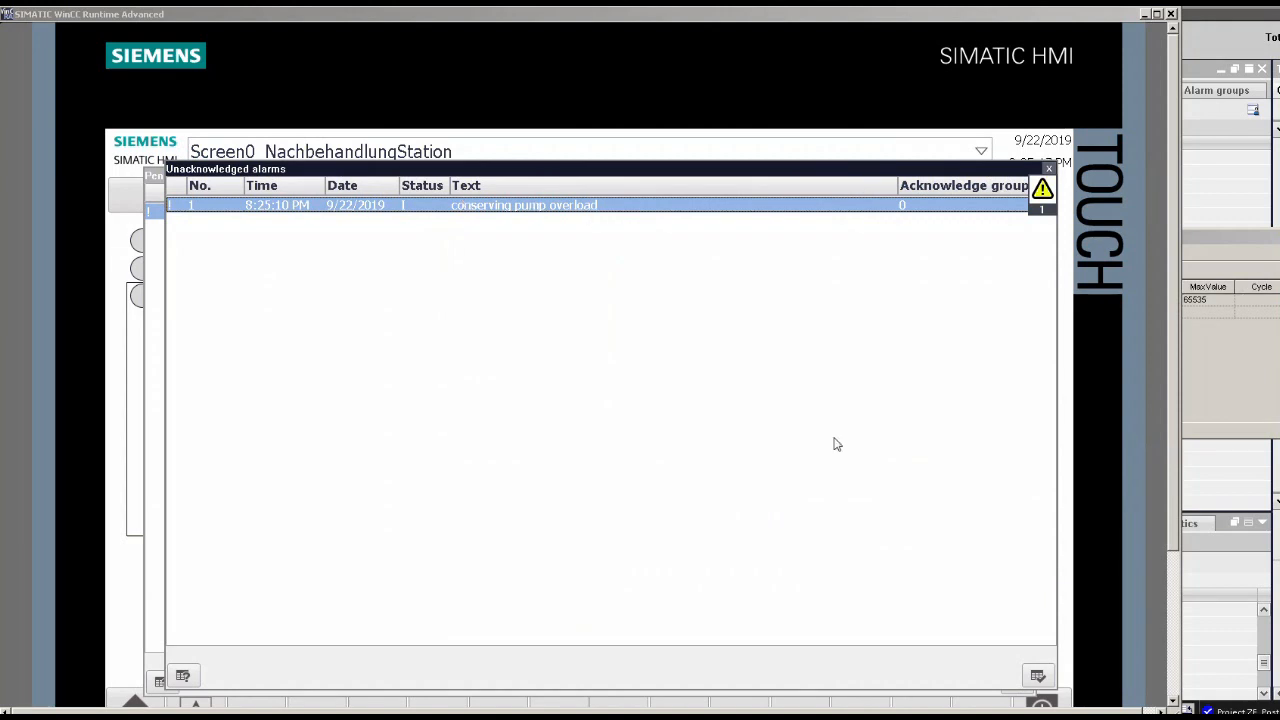
pyautogui.click(1212, 244)
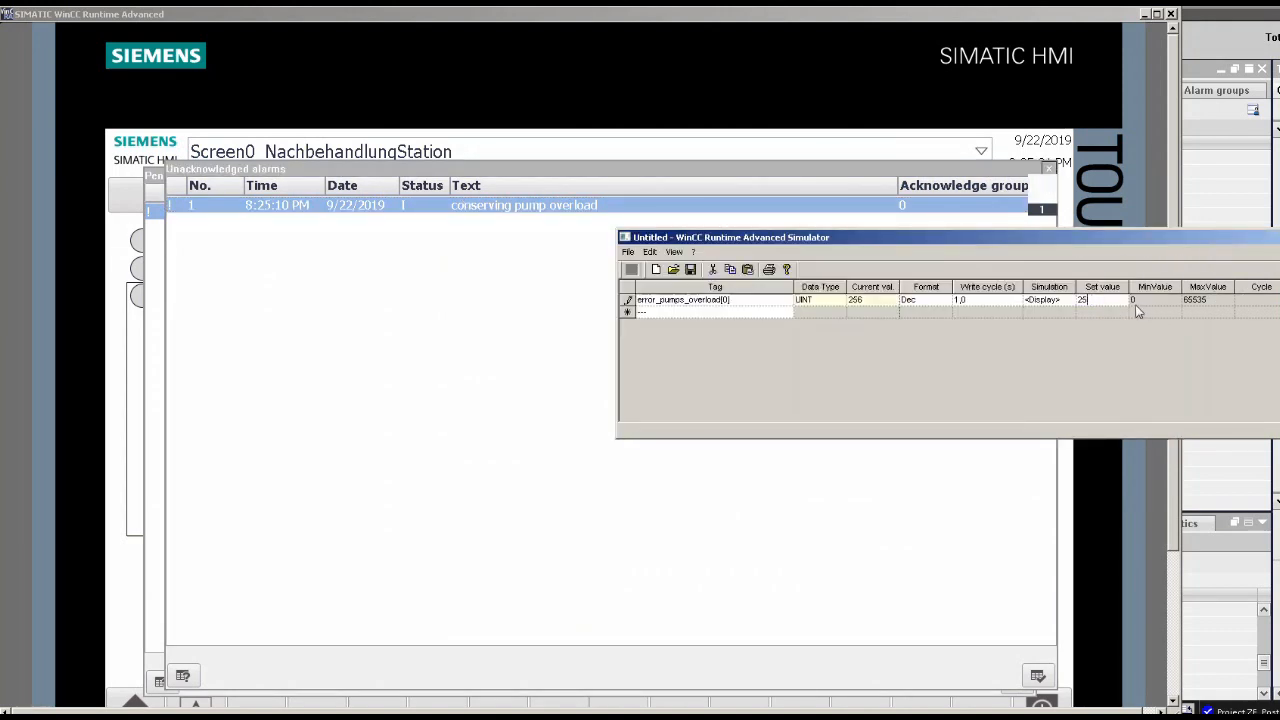
pyautogui.write('0')
pyautogui.press('Return')
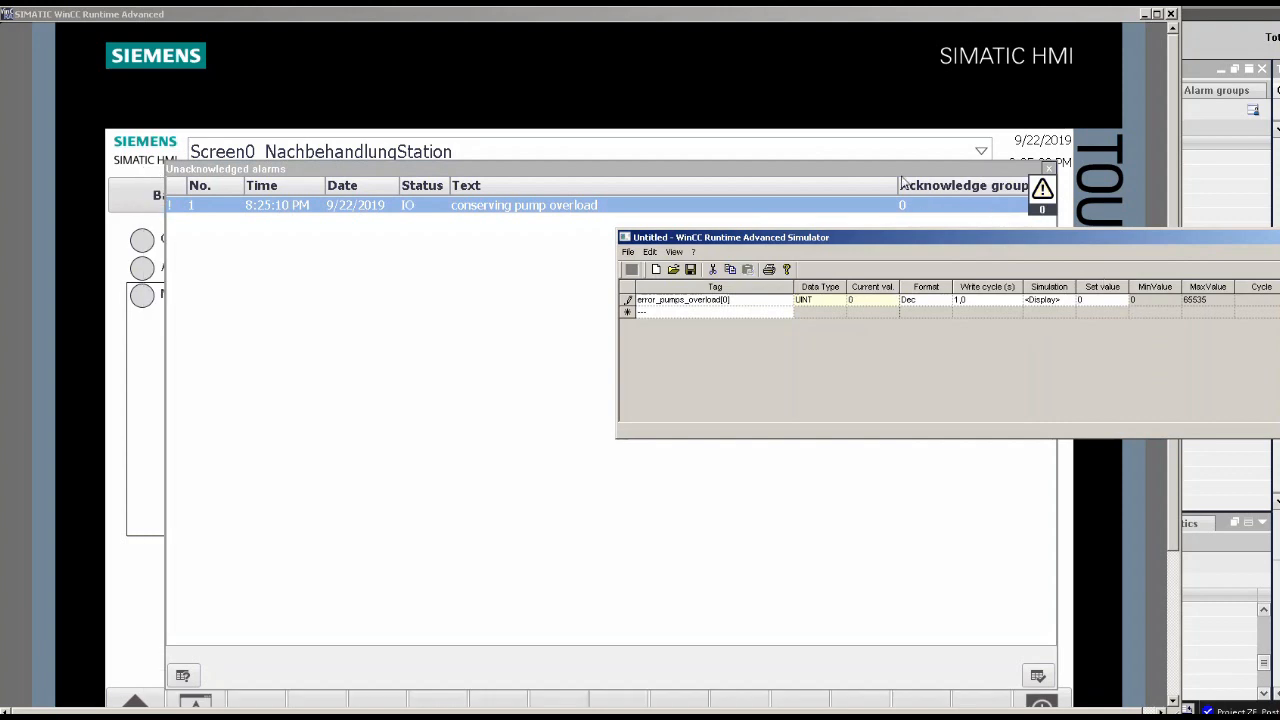
# Acknowledge the conserving pump overload alarm in the HMI runtime and bring the tag simulator back in front.
pyautogui.click(902, 178)
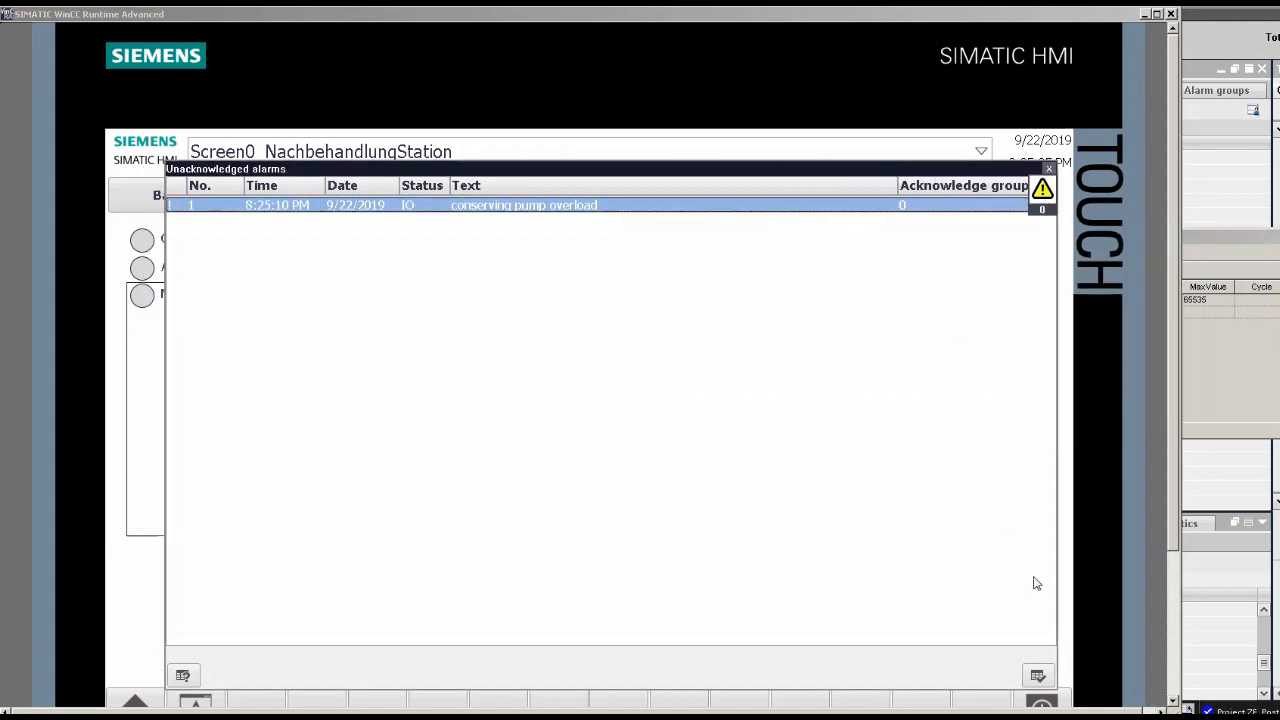
pyautogui.click(1037, 677)
pyautogui.click(1230, 237)
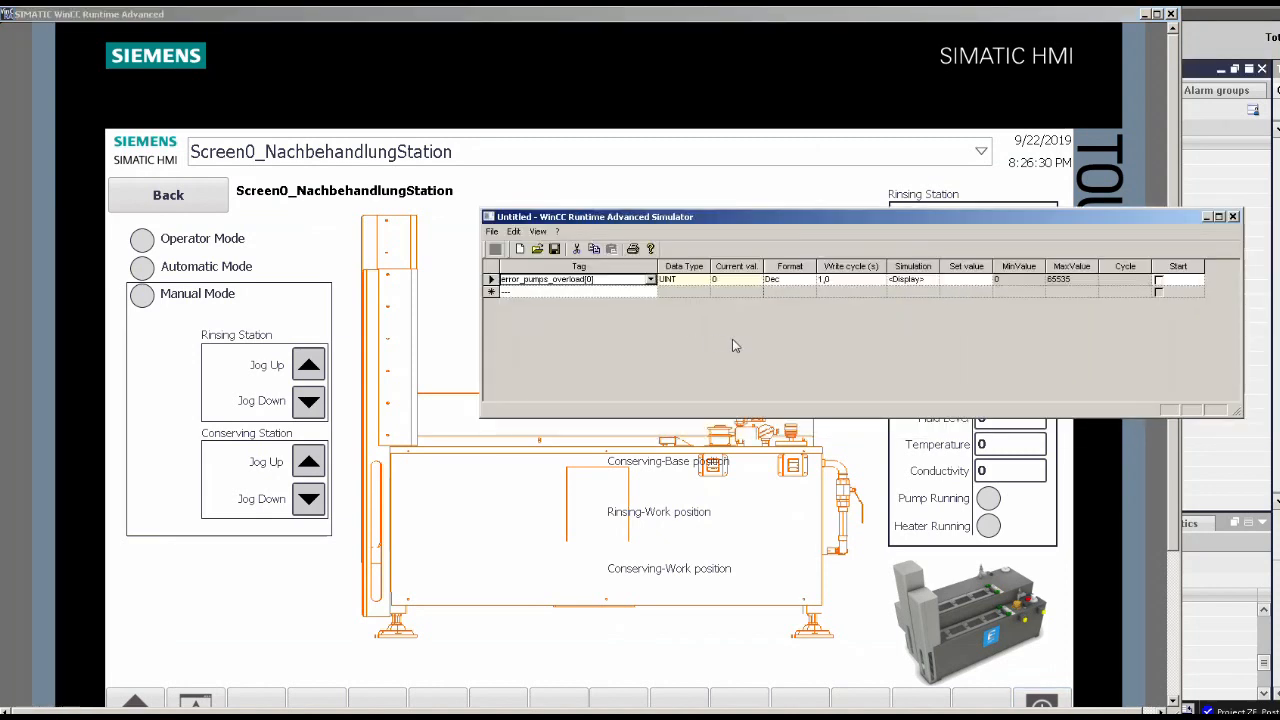
# Set error_pumps_overload[0] to 512 in the tag simulator to trigger the rinsing pump overload alarm.
pyautogui.click(965, 280)
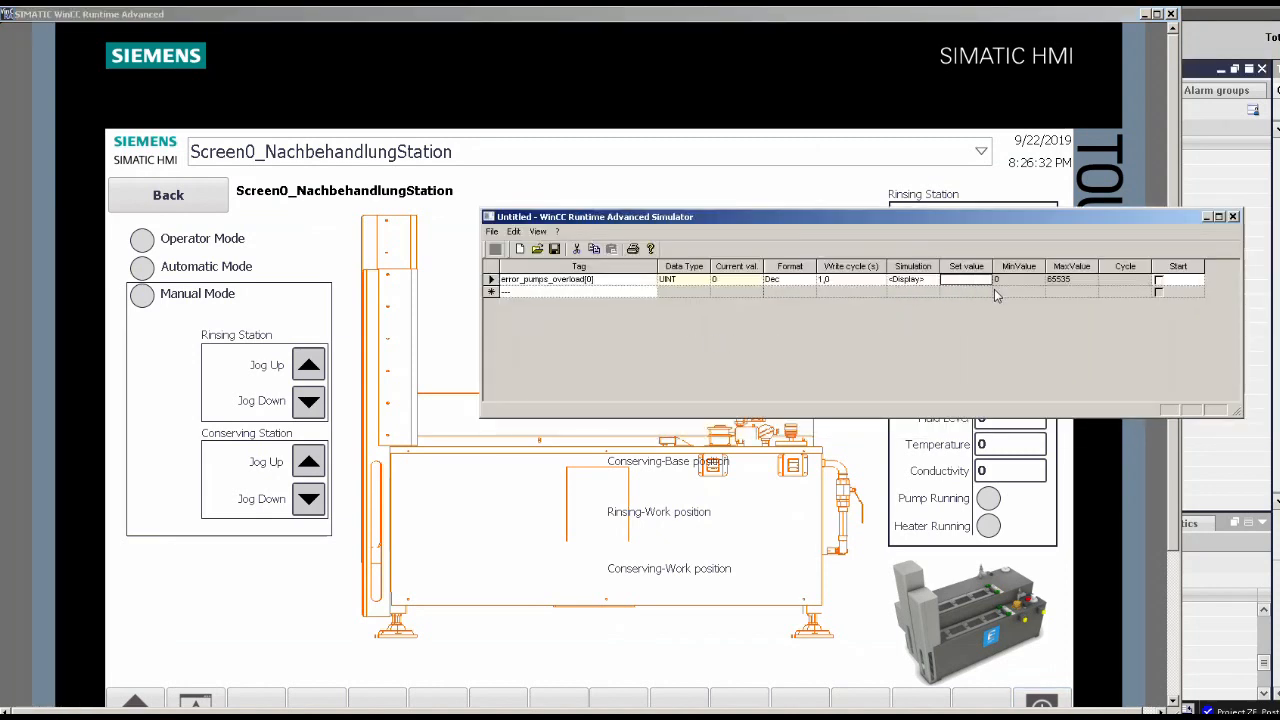
pyautogui.write('512')
pyautogui.press('Return')
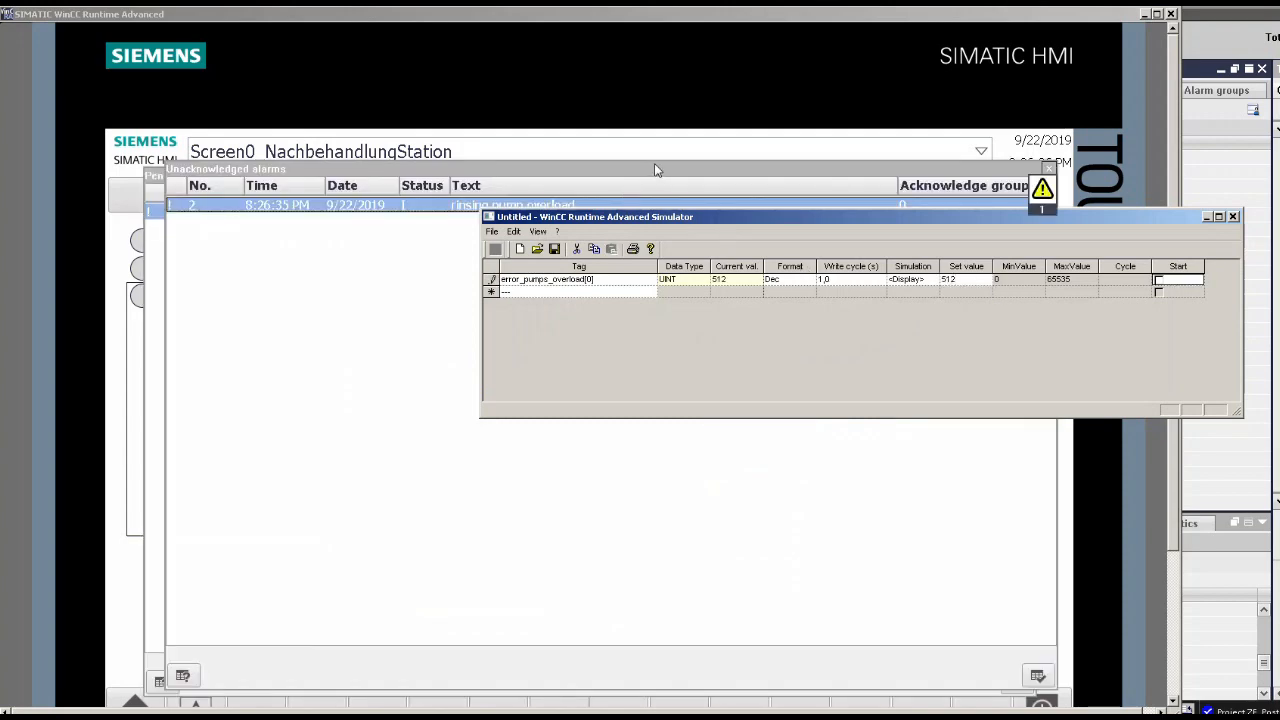
# Switch to TIA Portal and examine the DB14 trigger addresses and the trigger tag of both pump overload alarms in the discrete alarms table.
pyautogui.click(235, 718)
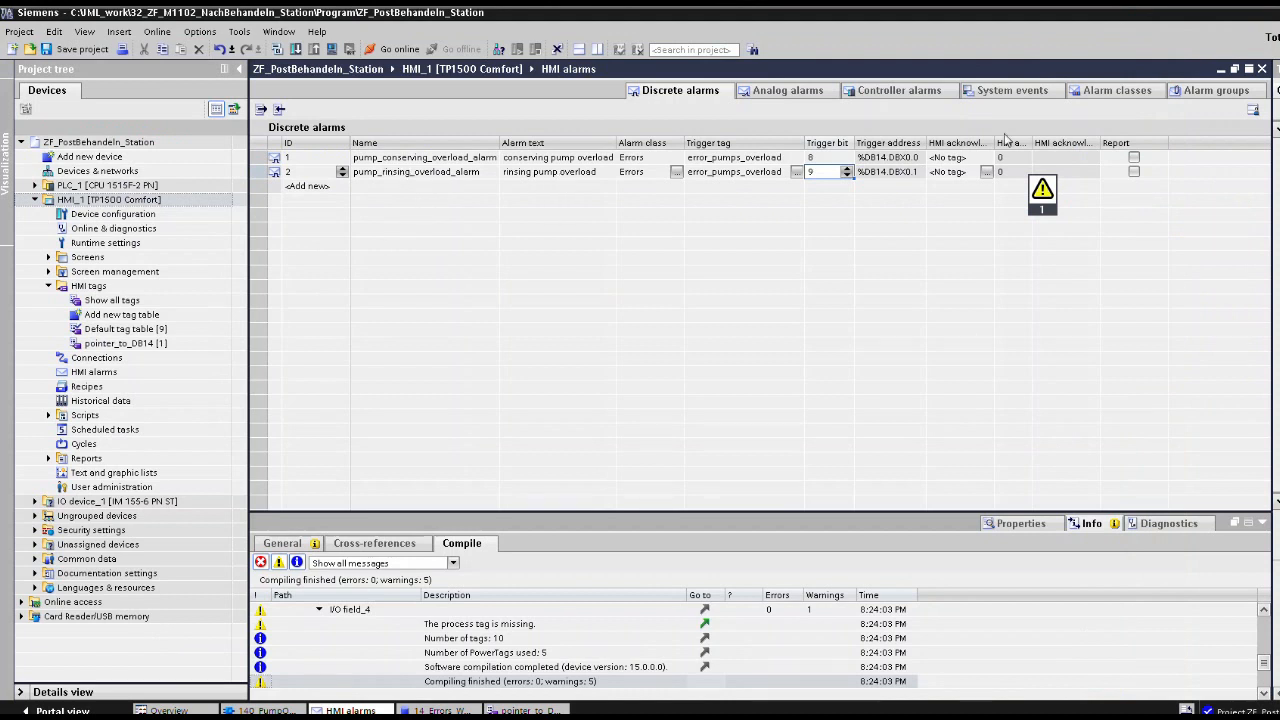
pyautogui.click(895, 159)
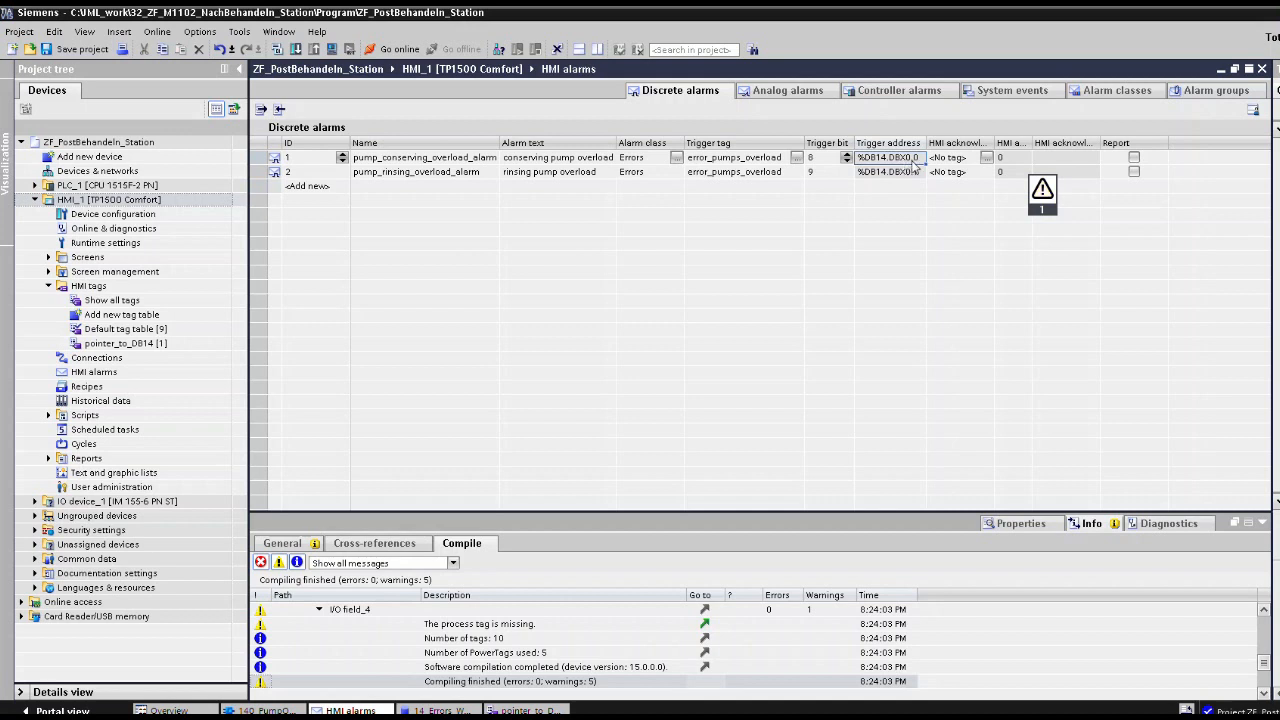
pyautogui.click(910, 174)
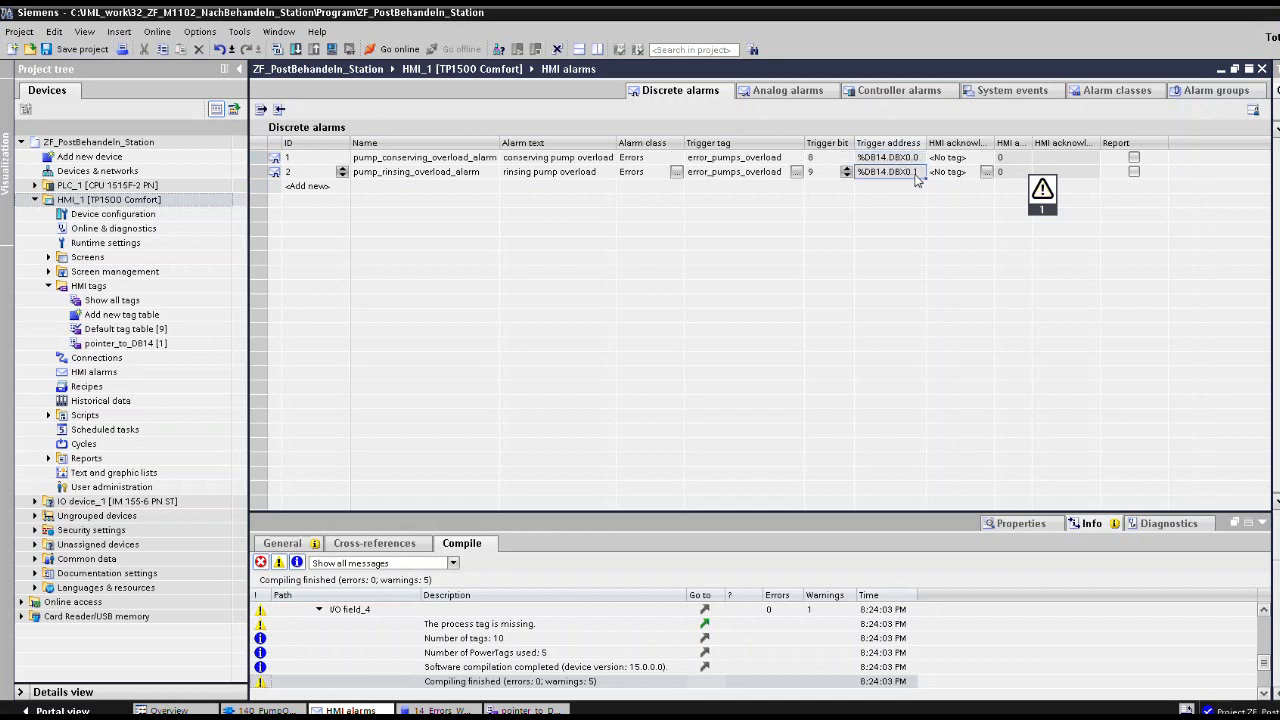
pyautogui.click(914, 160)
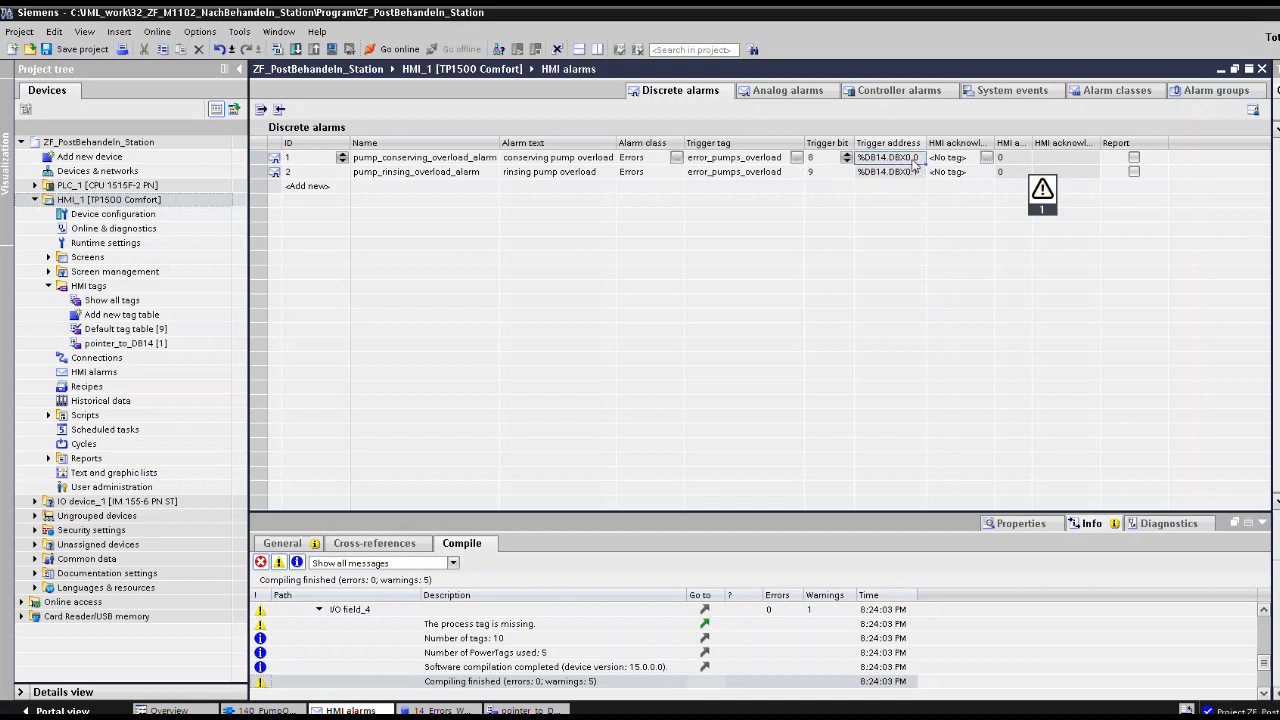
pyautogui.click(915, 174)
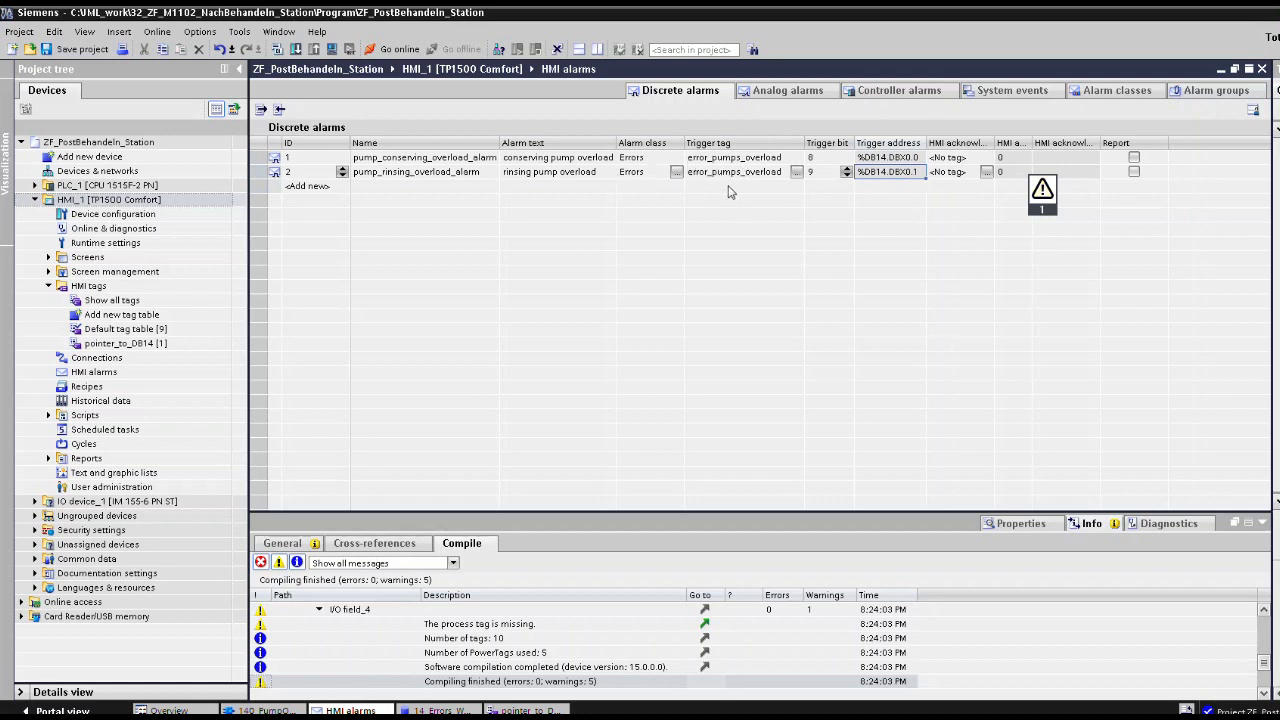
pyautogui.click(783, 160)
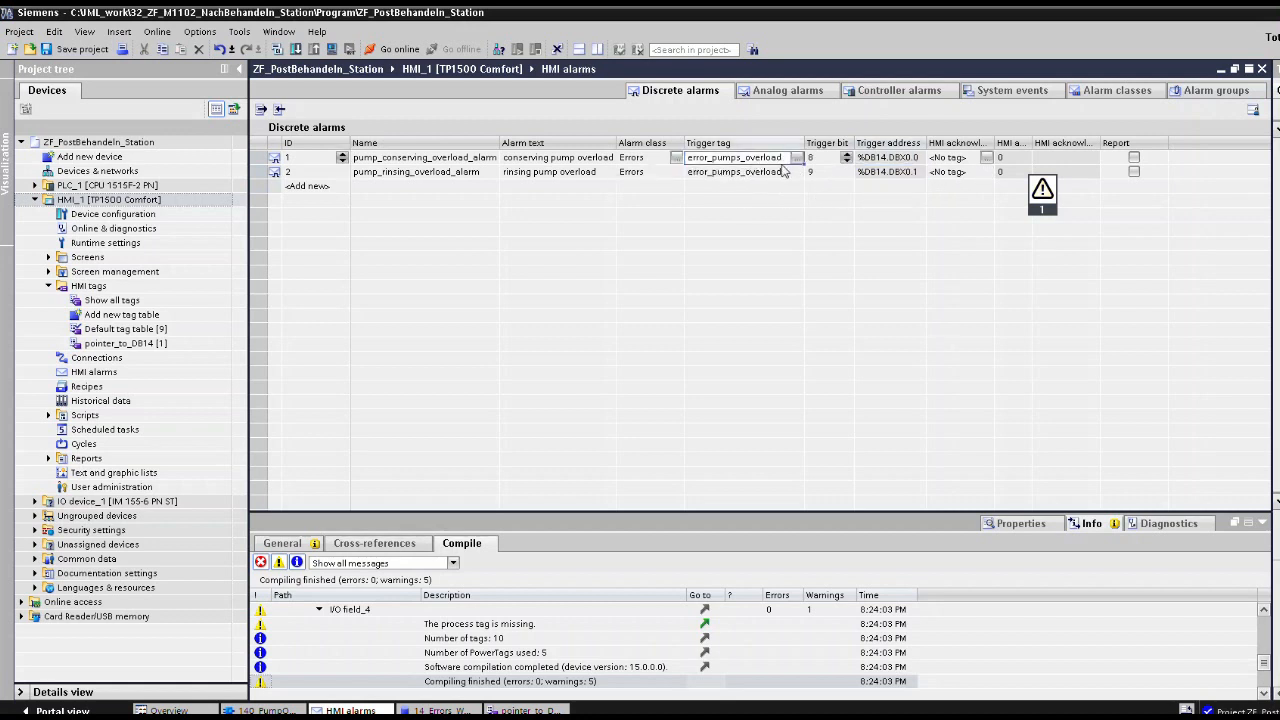